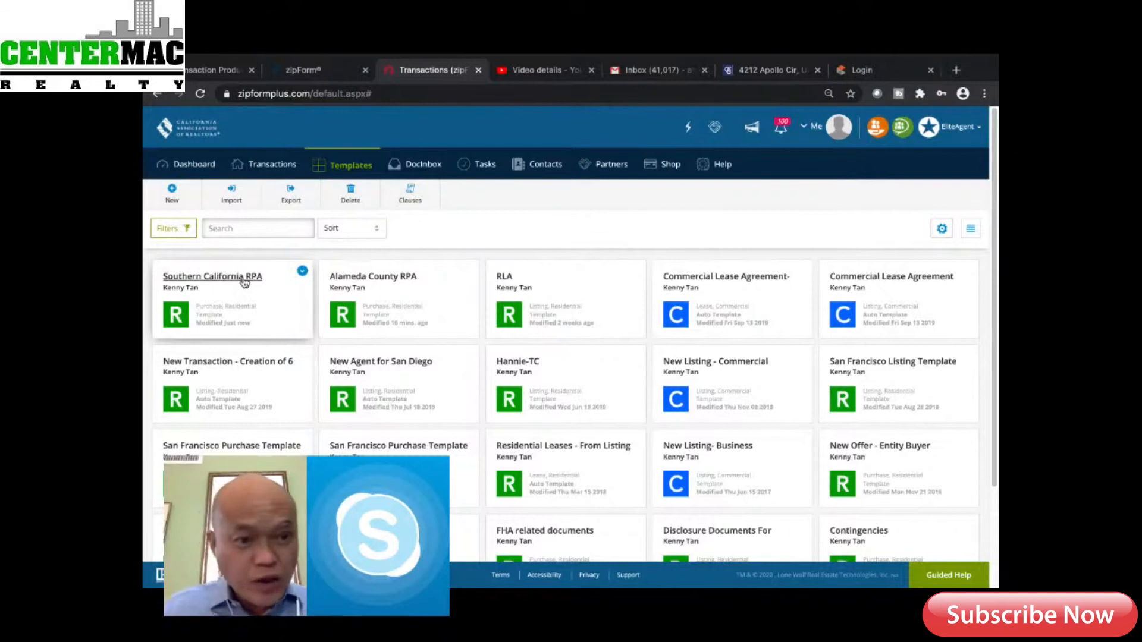
Create a new Purchase or Offer transaction from the Transactions menu
click(271, 169)
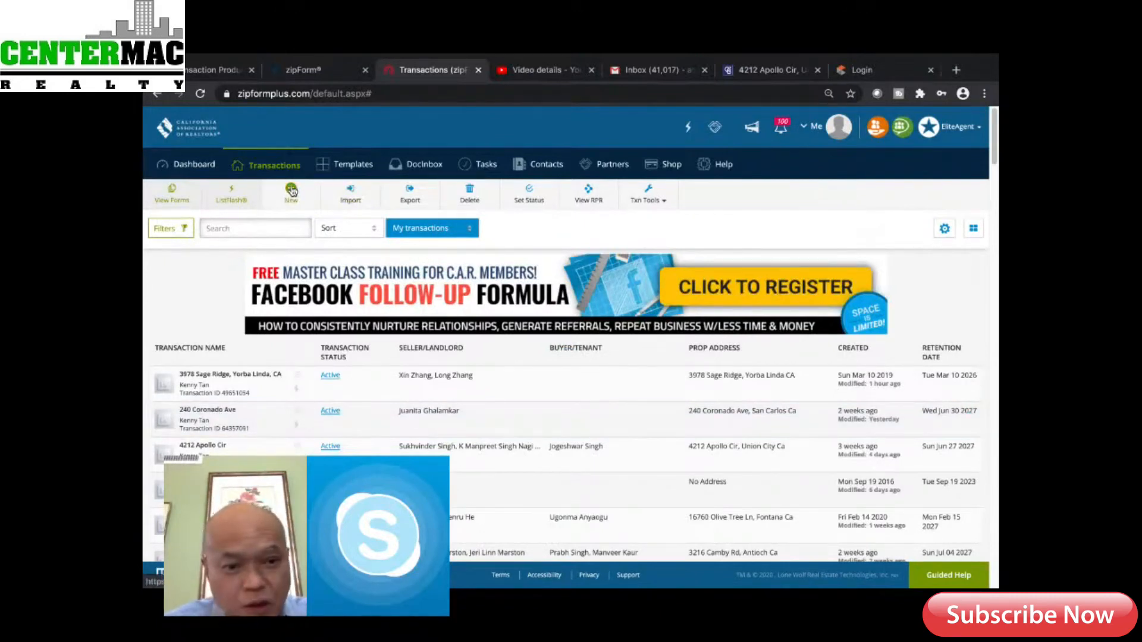
click(291, 190)
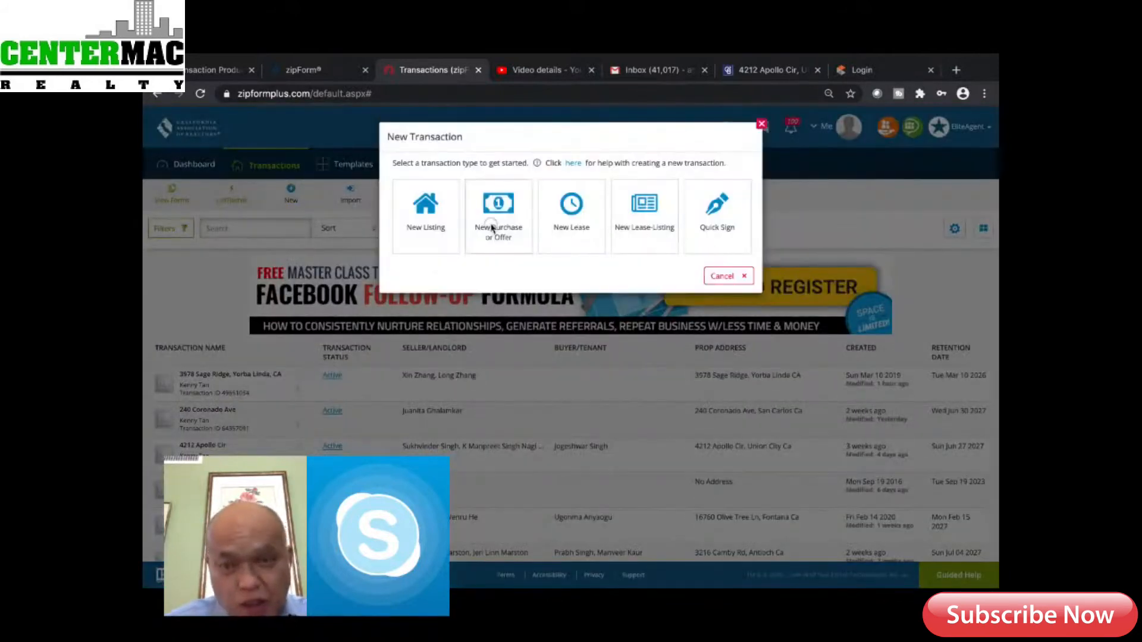
click(493, 230)
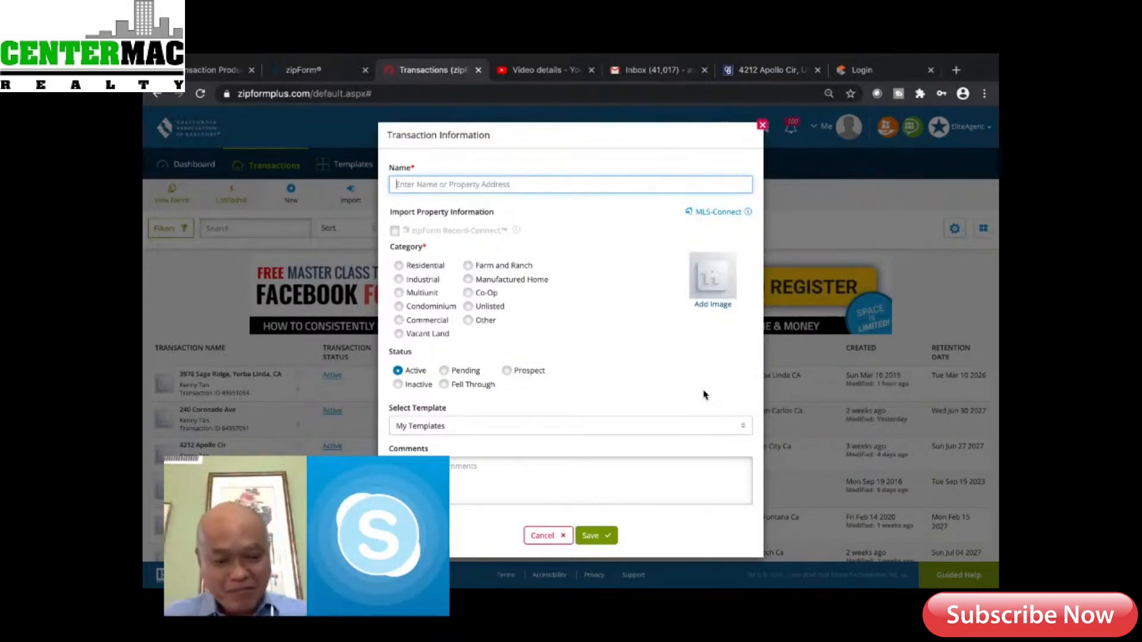
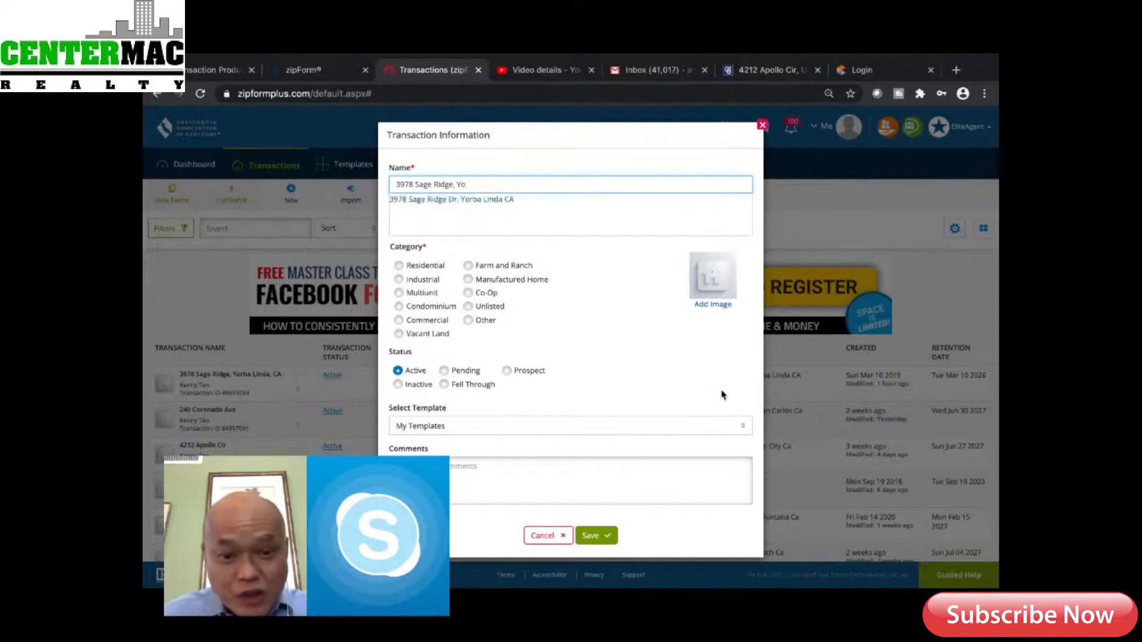
click(503, 200)
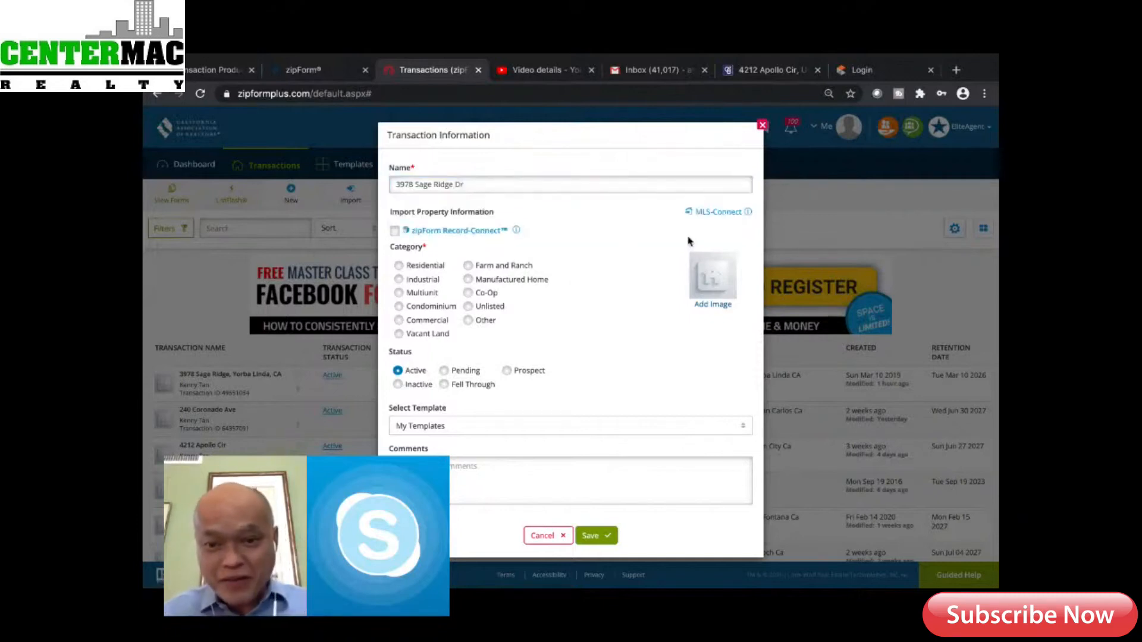
click(720, 213)
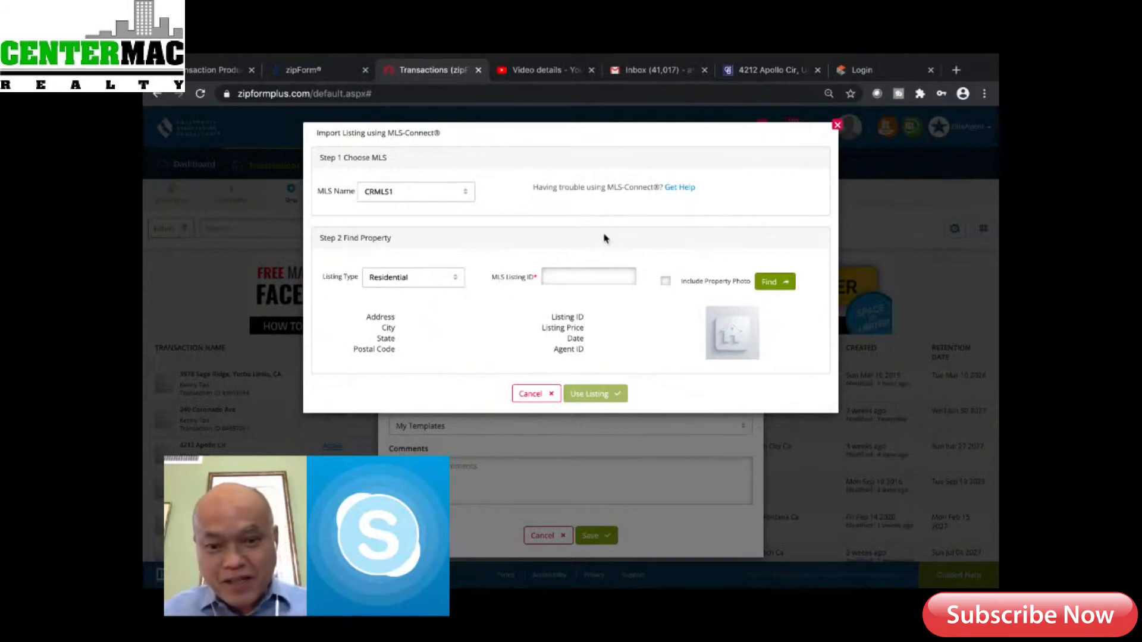
Select the MLS Listing ID field, then open a new browser tab for the lookup
click(559, 279)
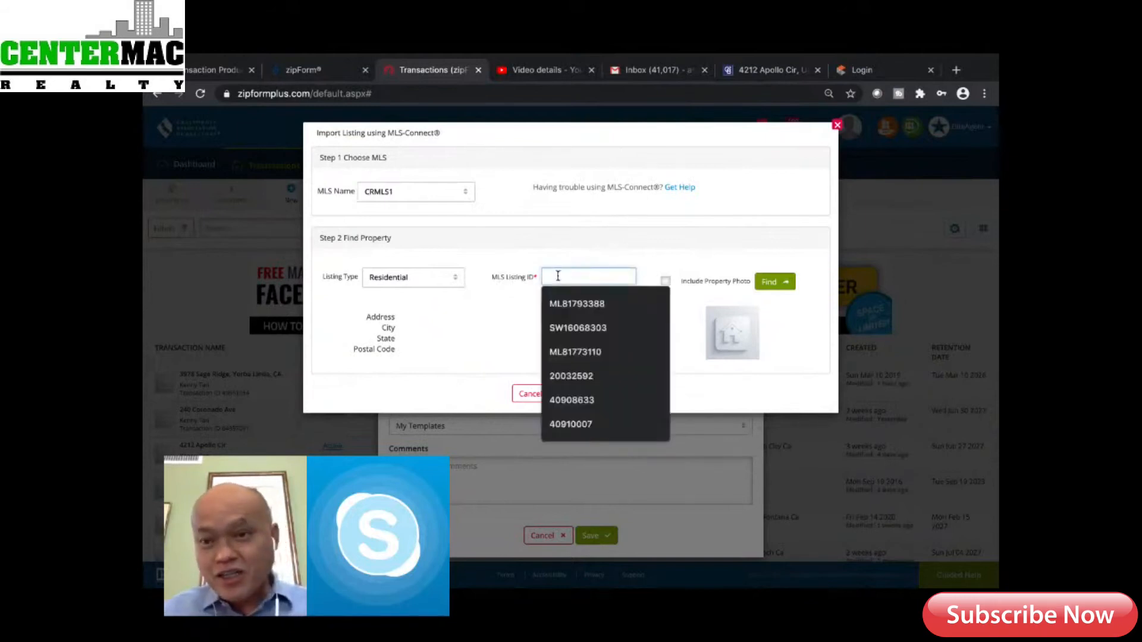
click(956, 71)
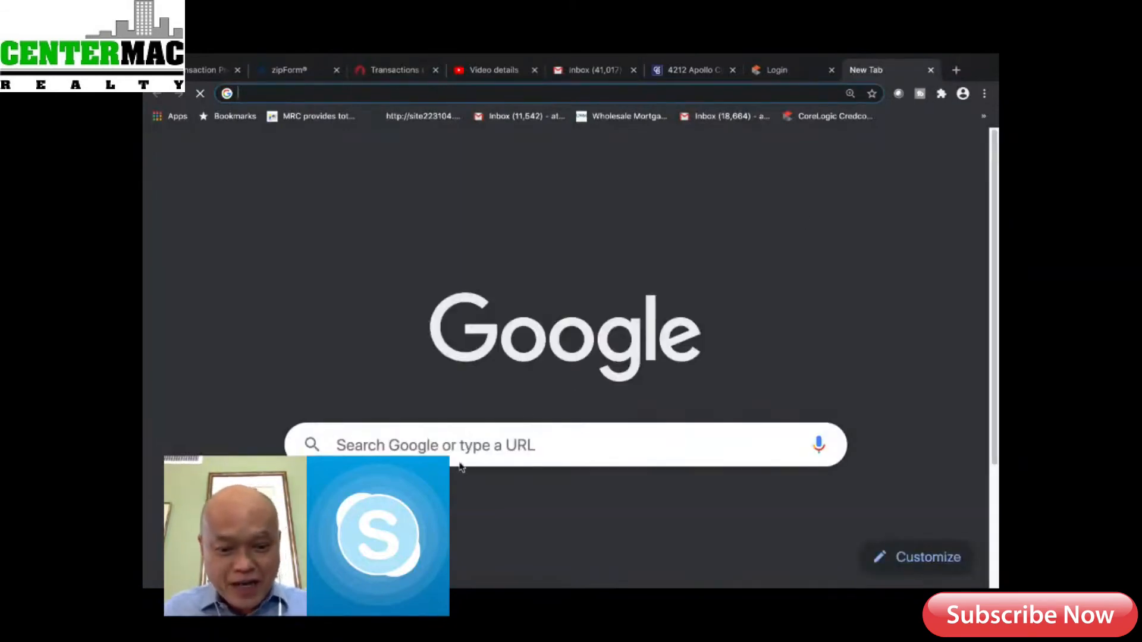
click(510, 445)
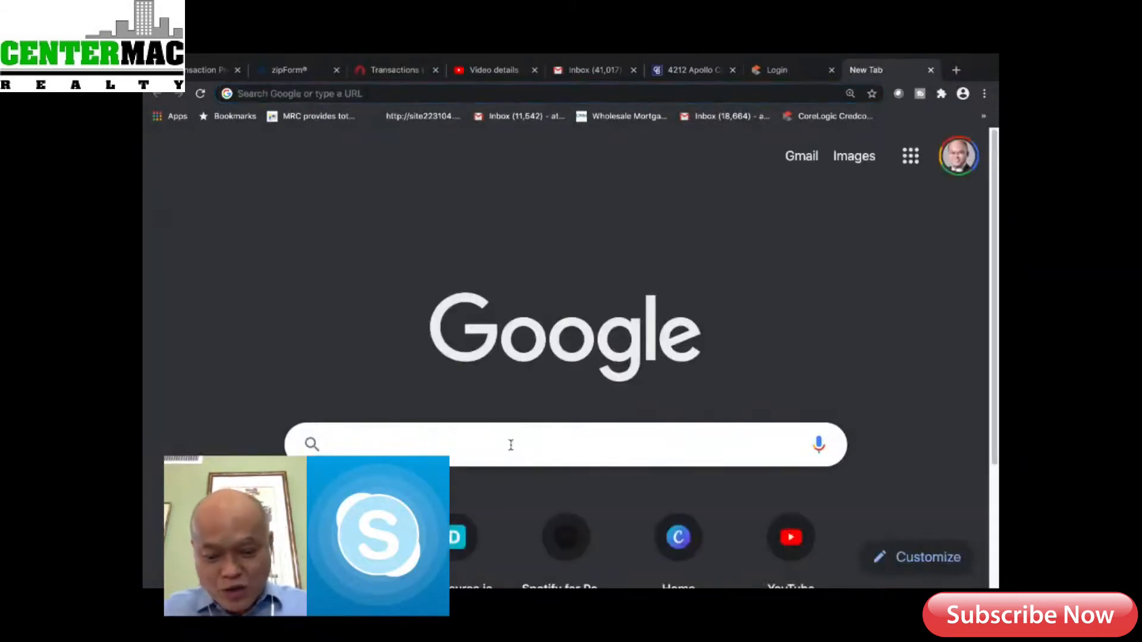
text(3978)
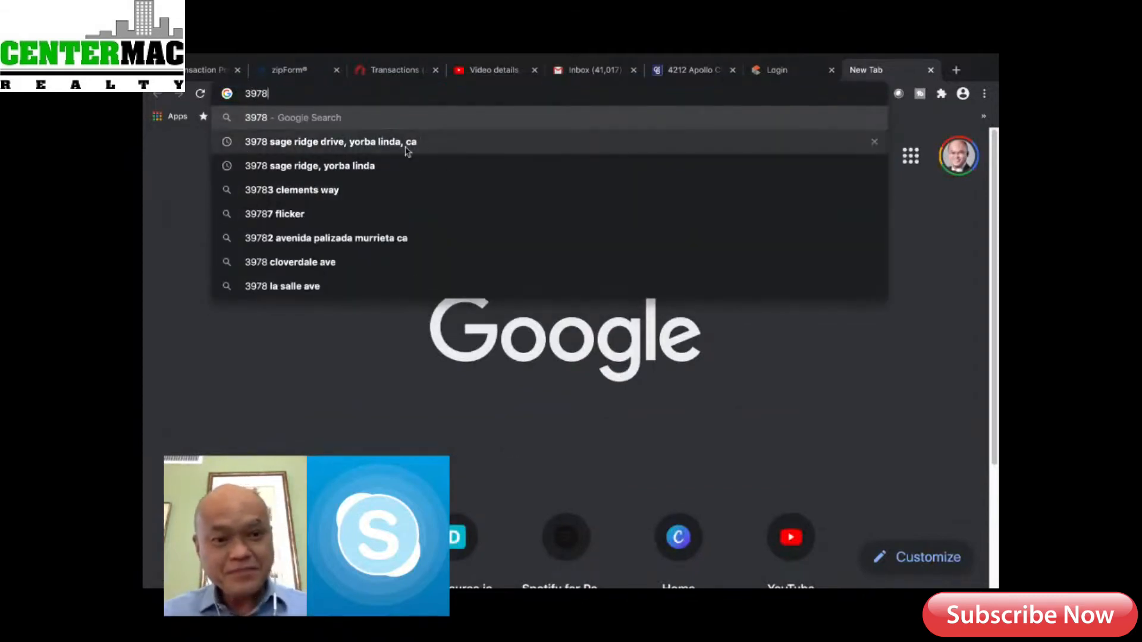
click(407, 148)
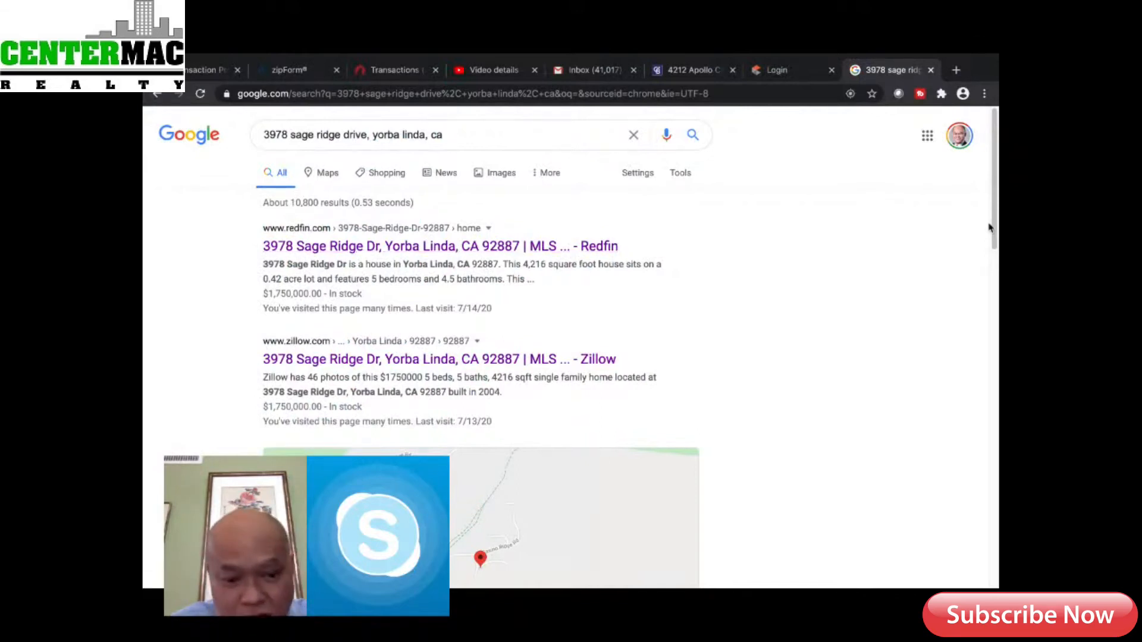
mouse_move(994, 209)
mouse_down()
mouse_move(964, 462)
mouse_move(984, 190)
mouse_up()
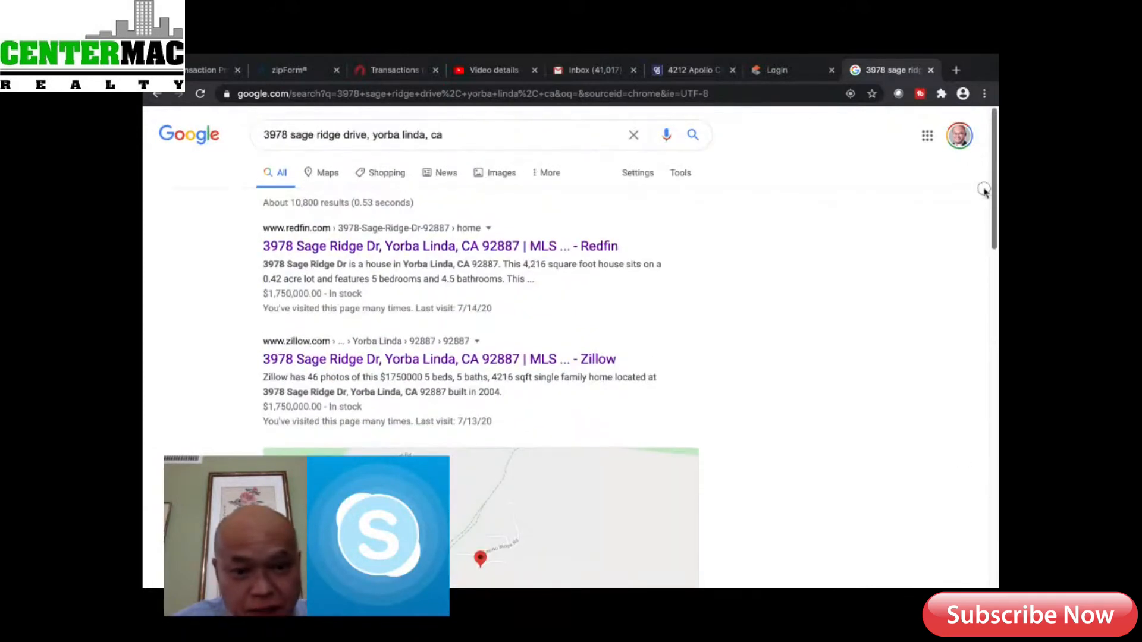
click(481, 248)
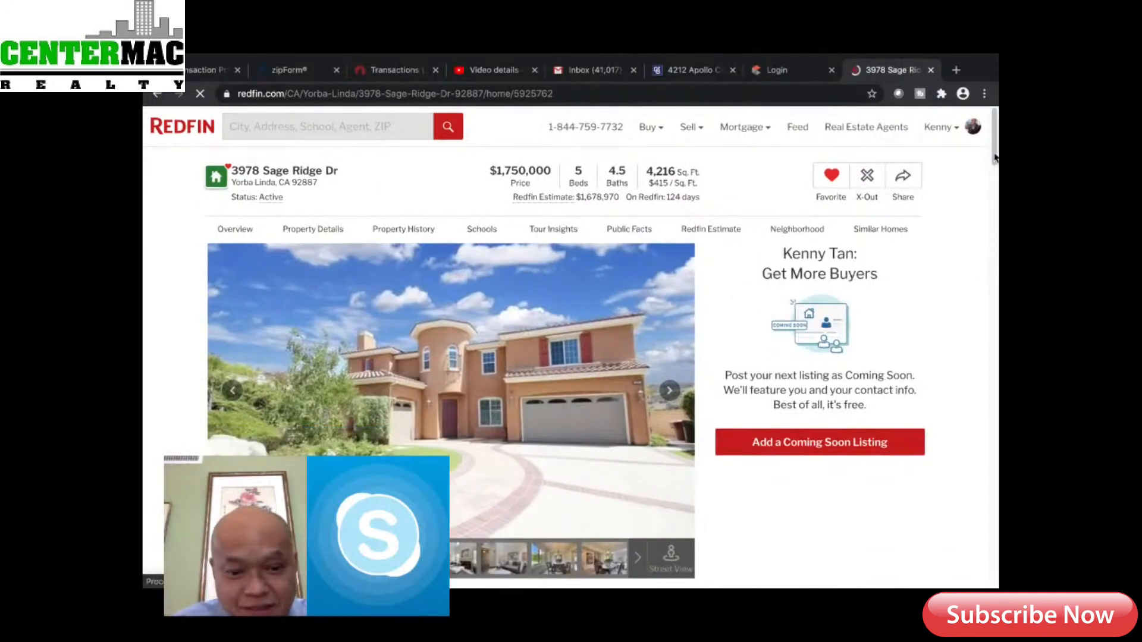
scroll(994, 167, down, 6)
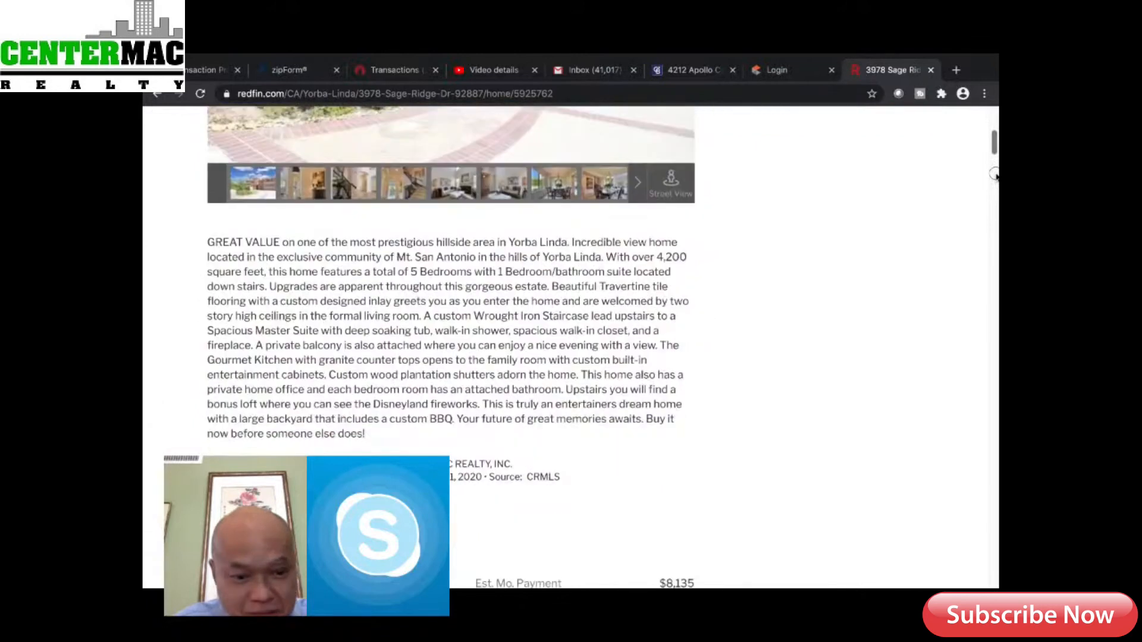
scroll(994, 175, down, 1)
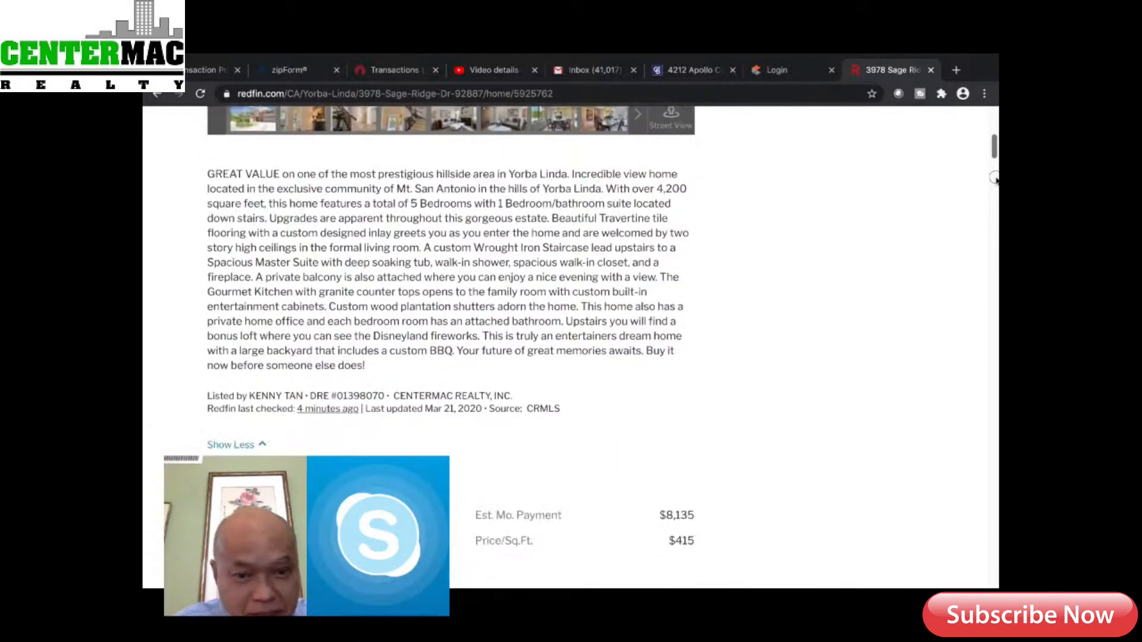
scroll(994, 176, up, 8)
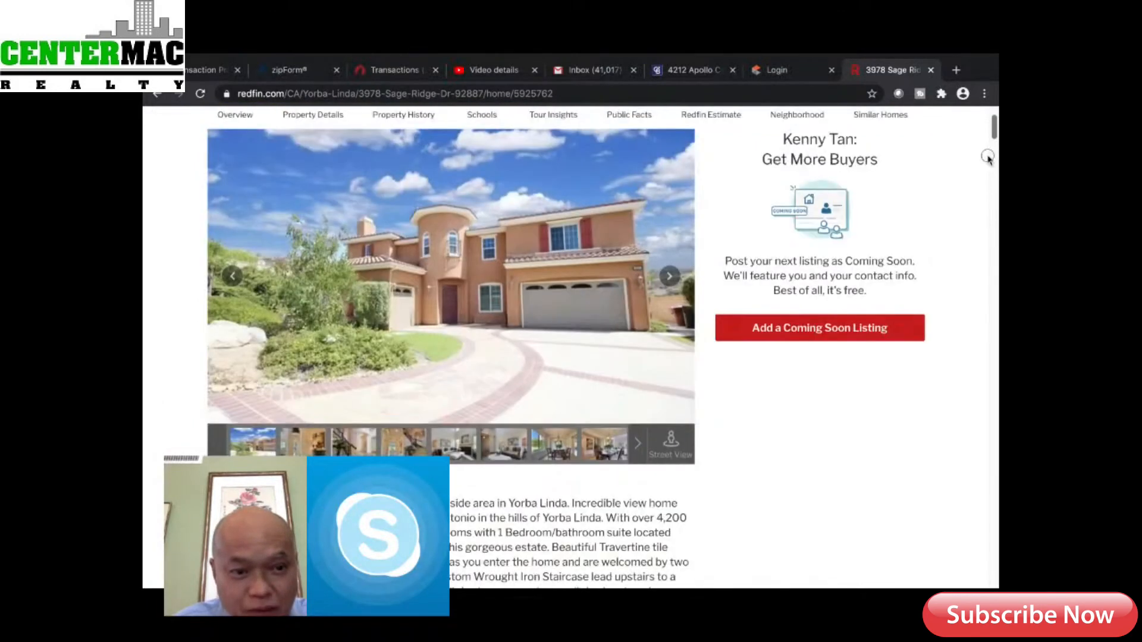
scroll(982, 145, down, 6)
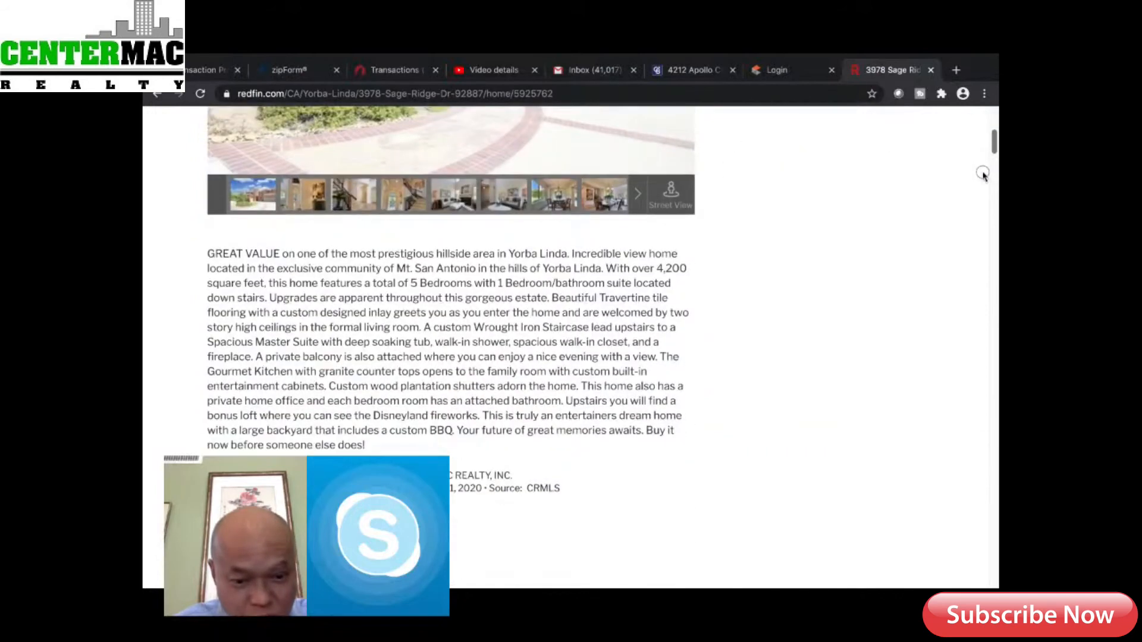
scroll(982, 176, down, 2)
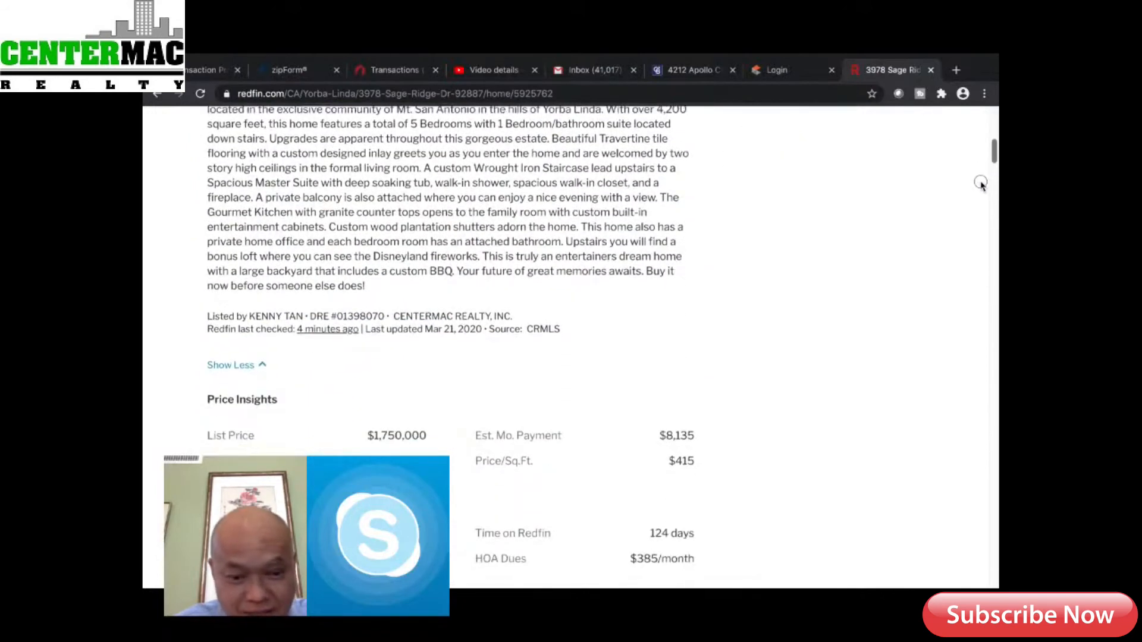
scroll(980, 185, down, 2)
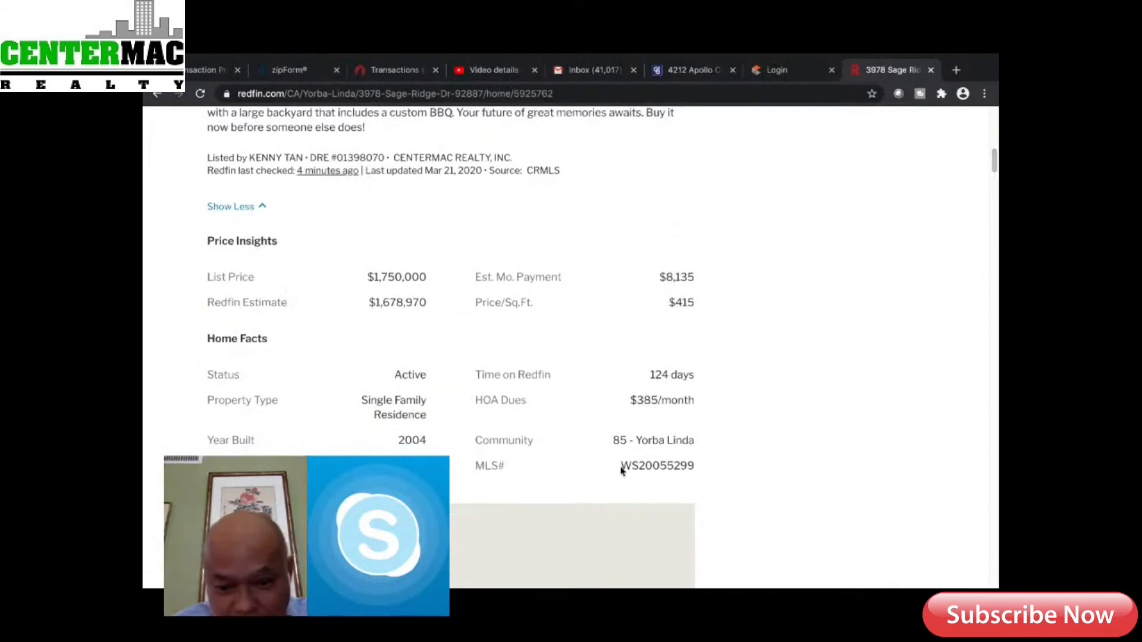
drag(622, 466, 697, 467)
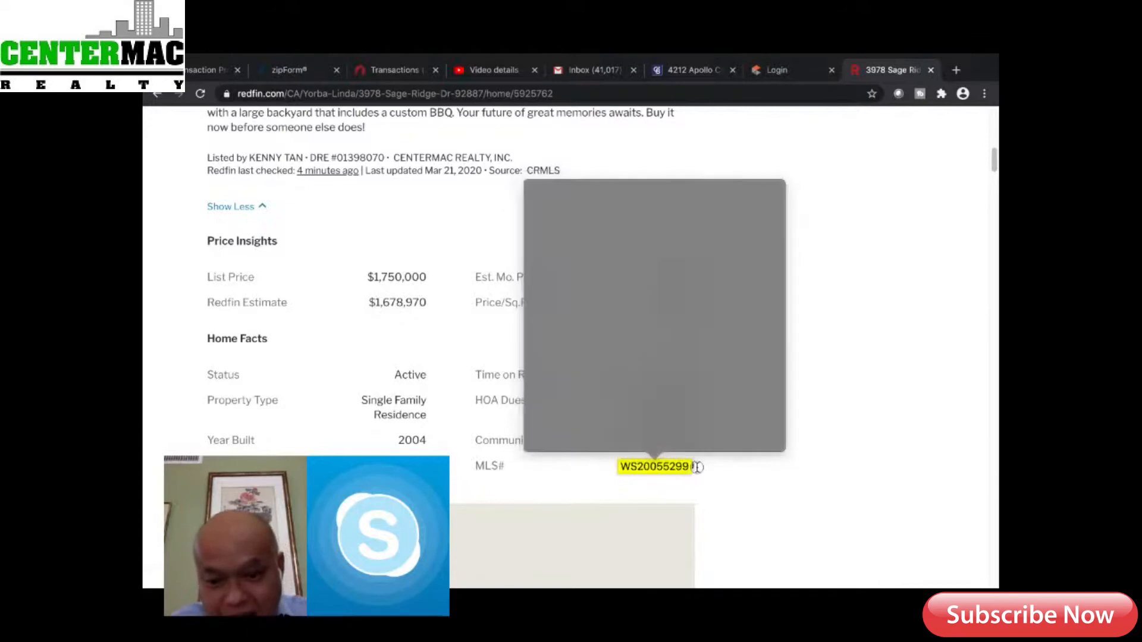
right_click(672, 471)
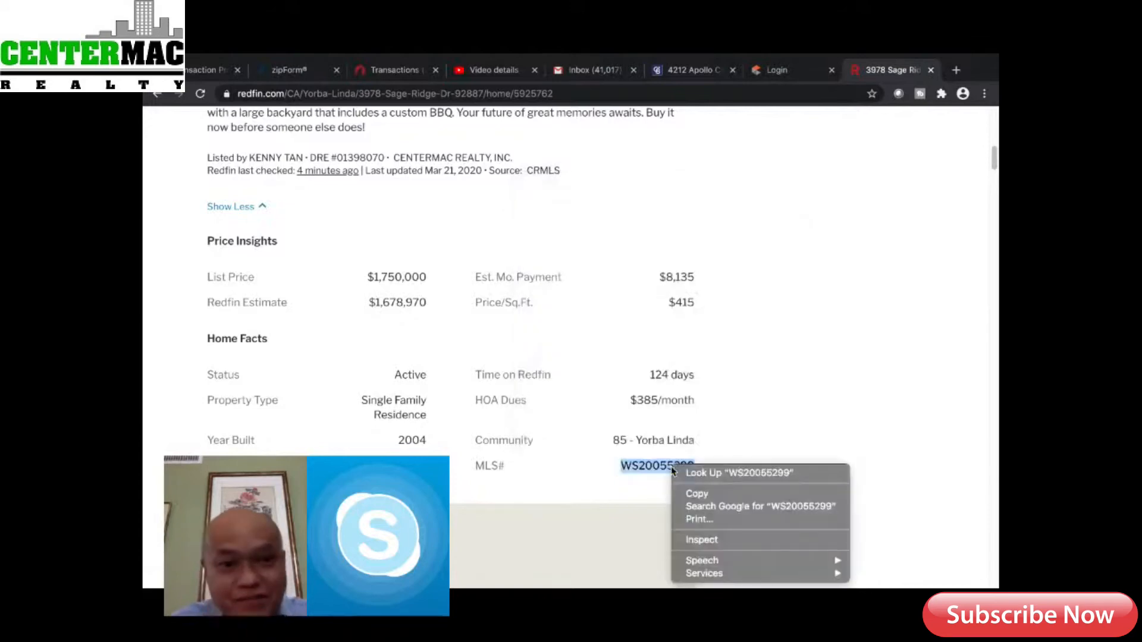
click(700, 493)
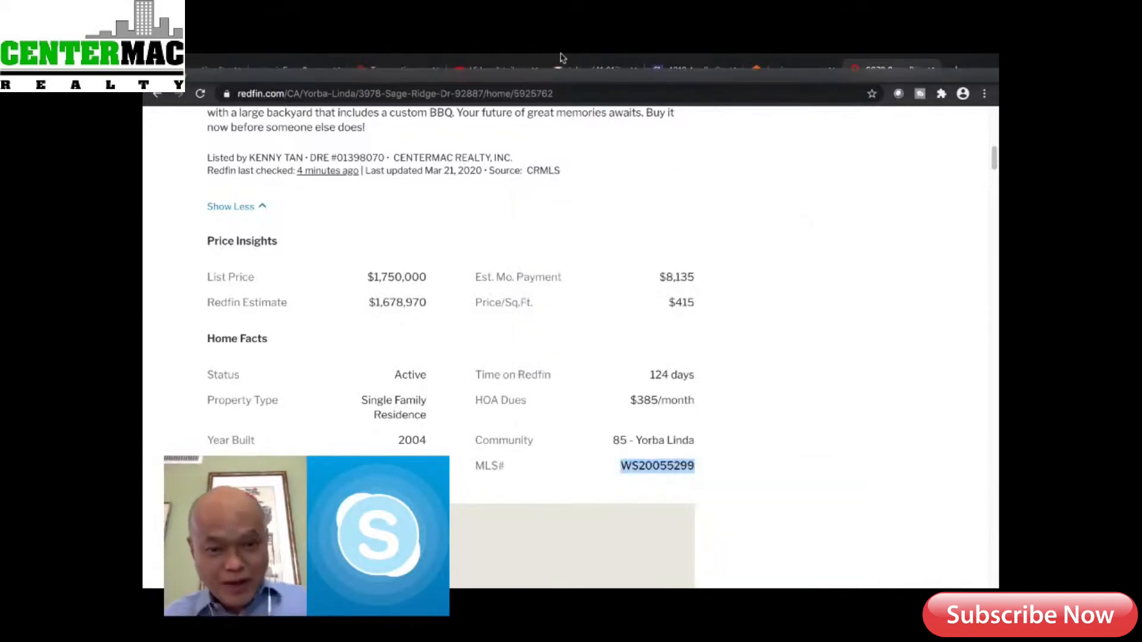
click(368, 103)
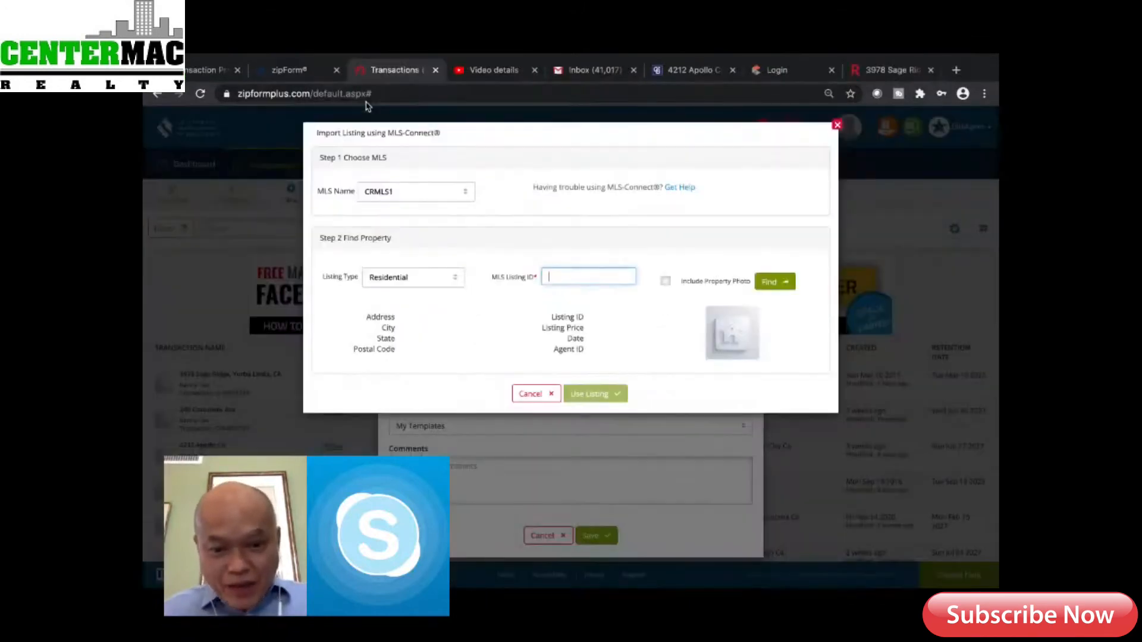
right_click(559, 278)
click(586, 361)
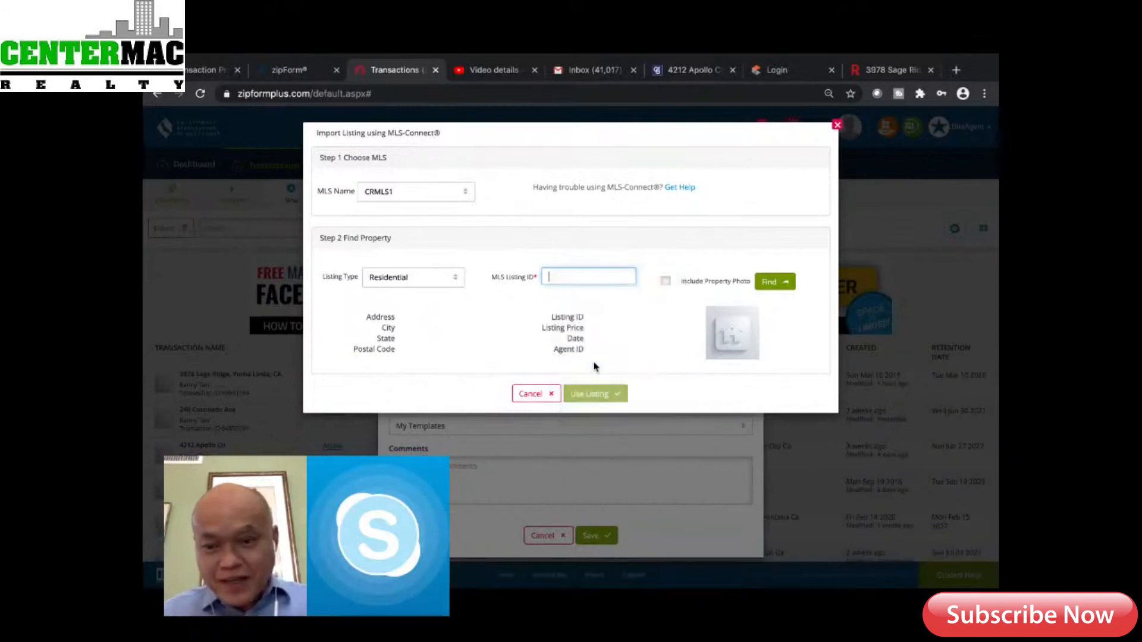
click(771, 283)
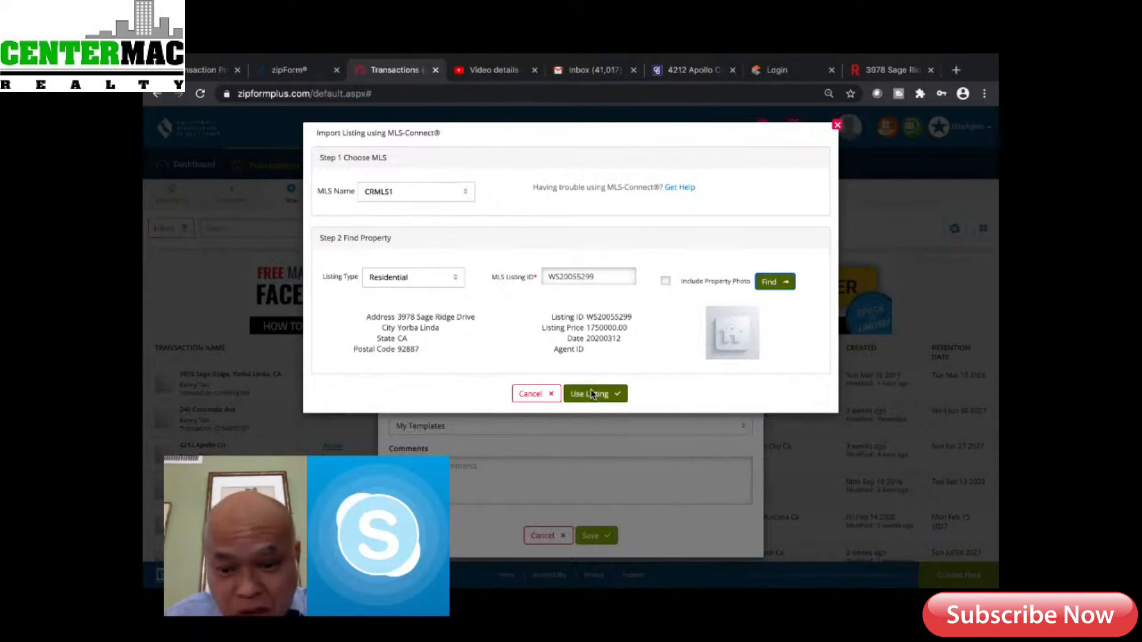
click(591, 395)
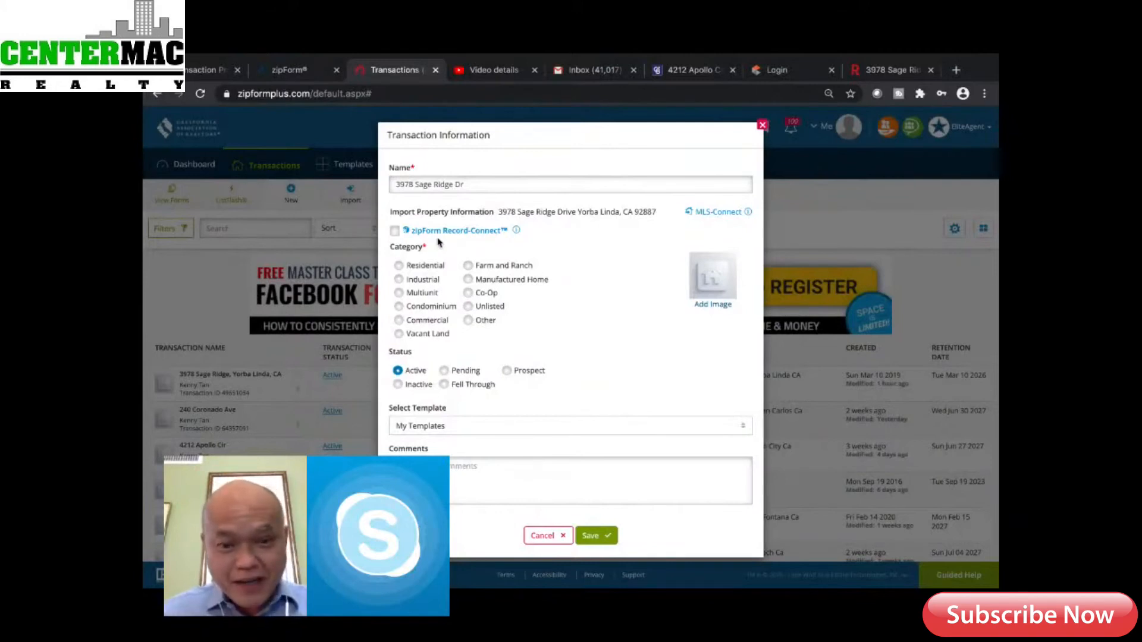
Enable zipForm Record-Connect and choose Residential as the transaction category
click(395, 232)
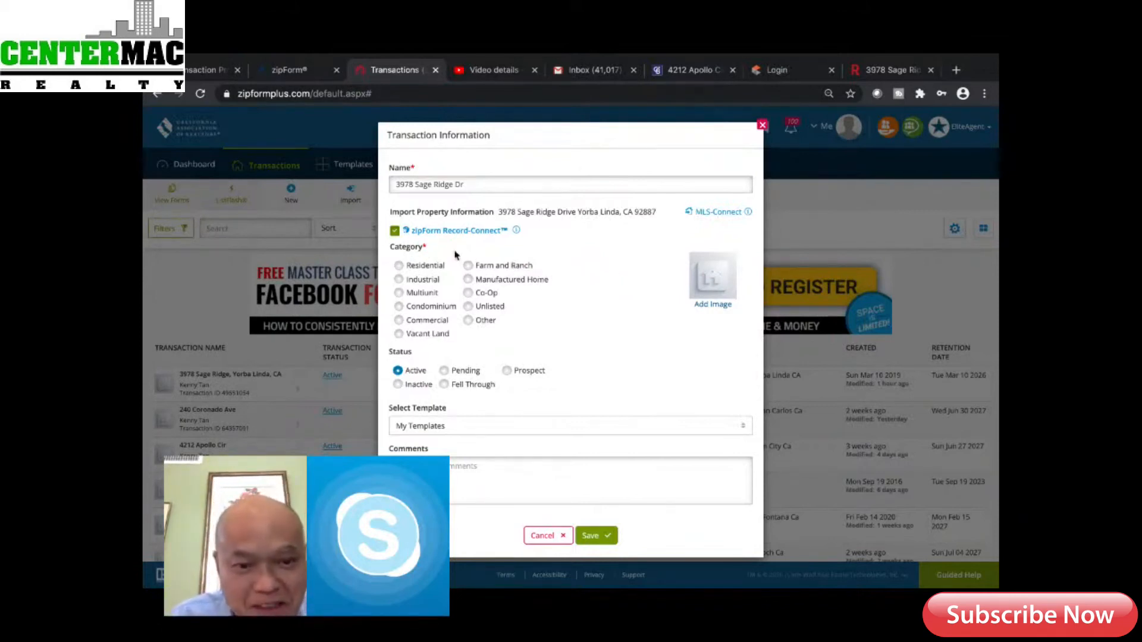
click(399, 264)
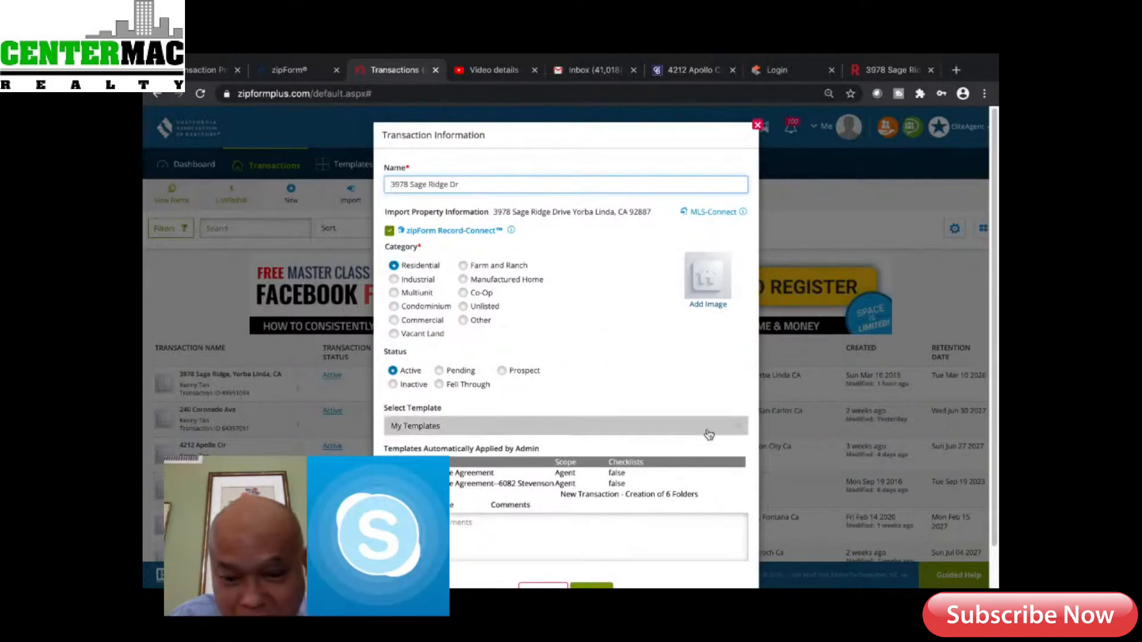
Apply the 'Personal - Southern California RPA' template and save the transaction
click(737, 429)
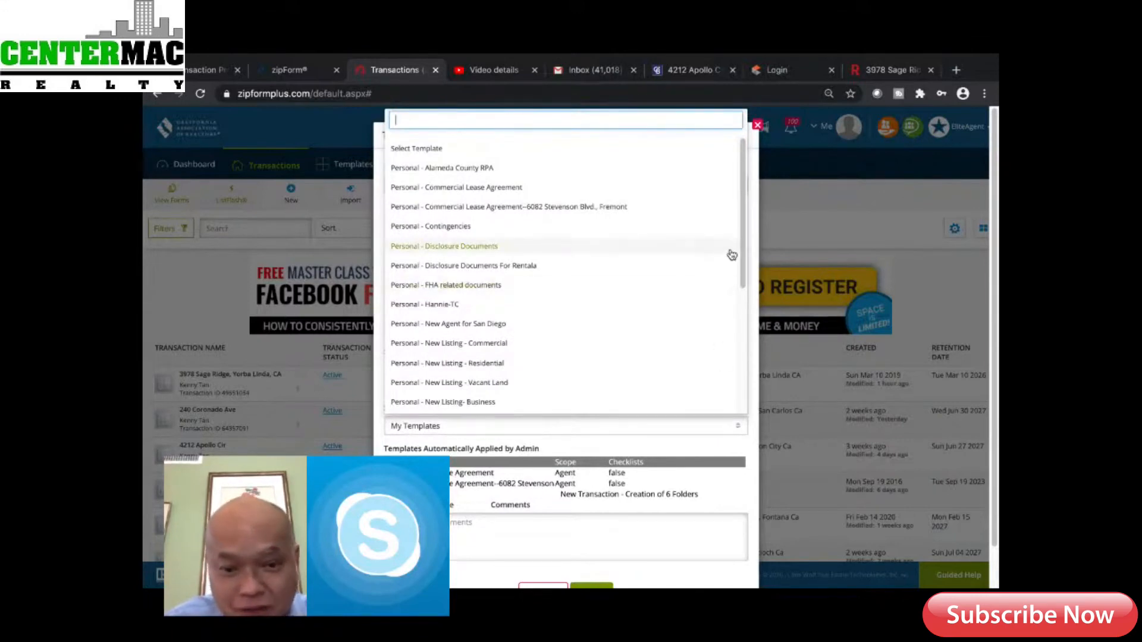
drag(741, 268, 720, 248)
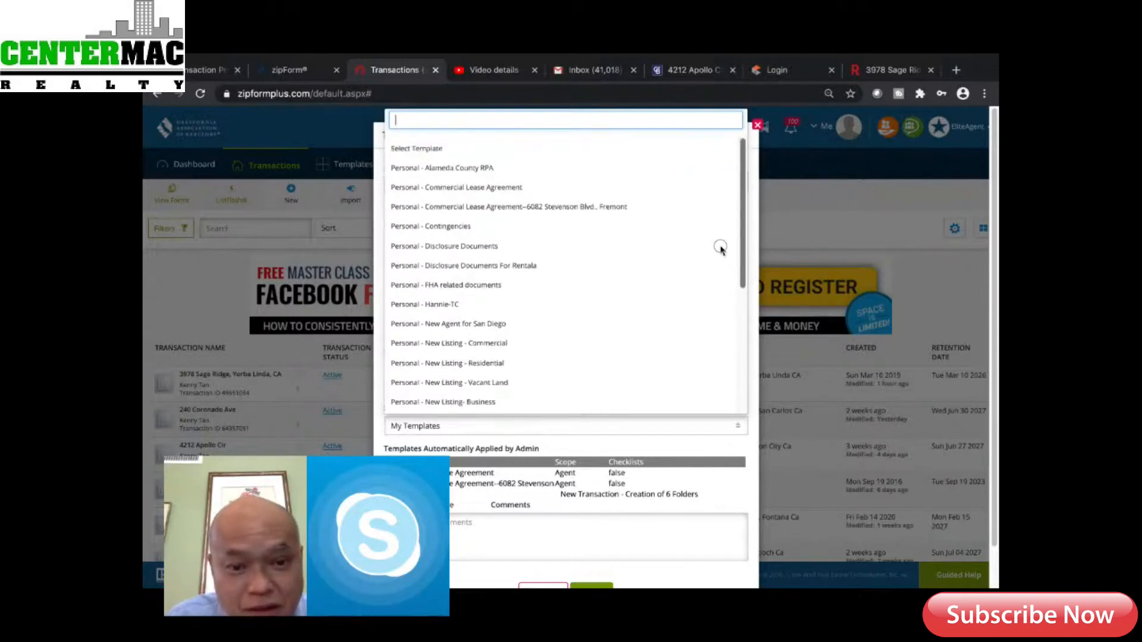
drag(723, 254, 724, 395)
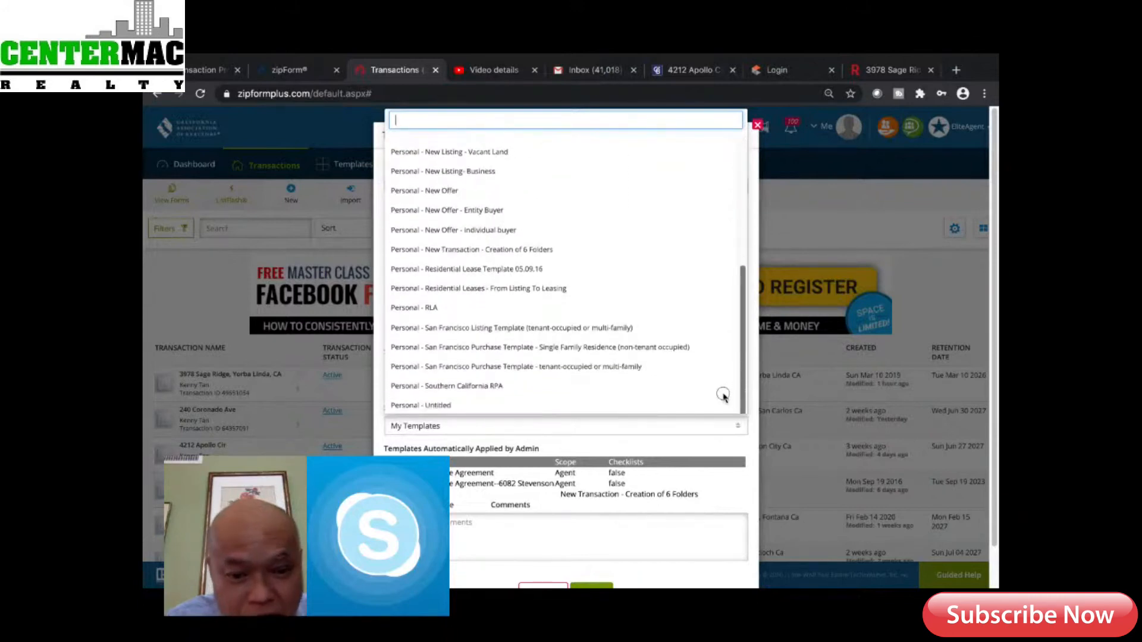
click(490, 387)
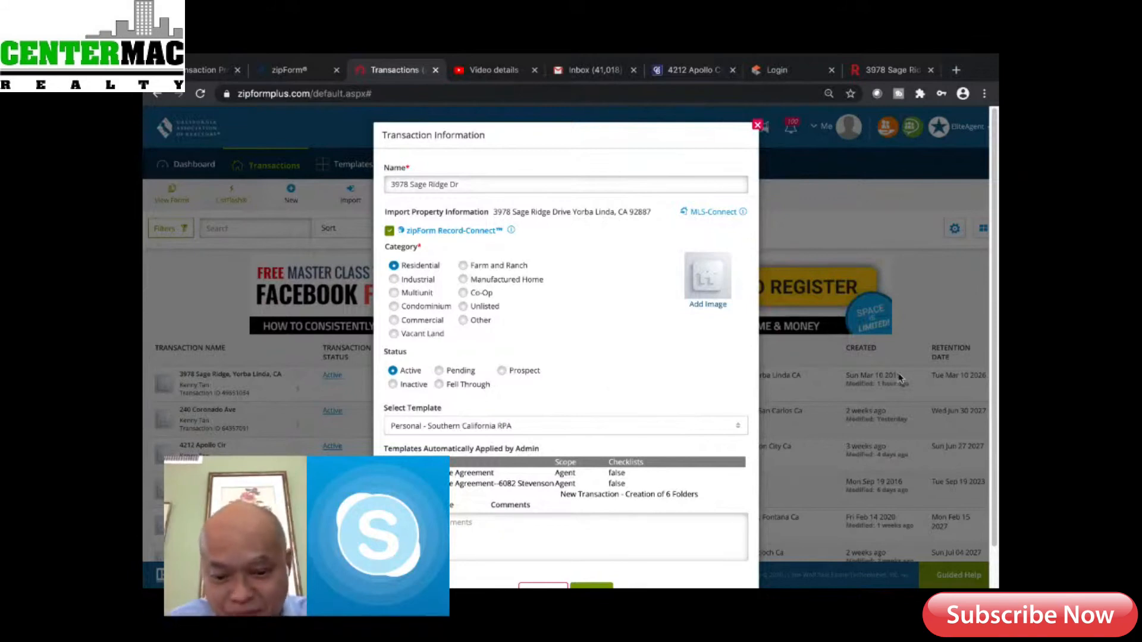
click(596, 588)
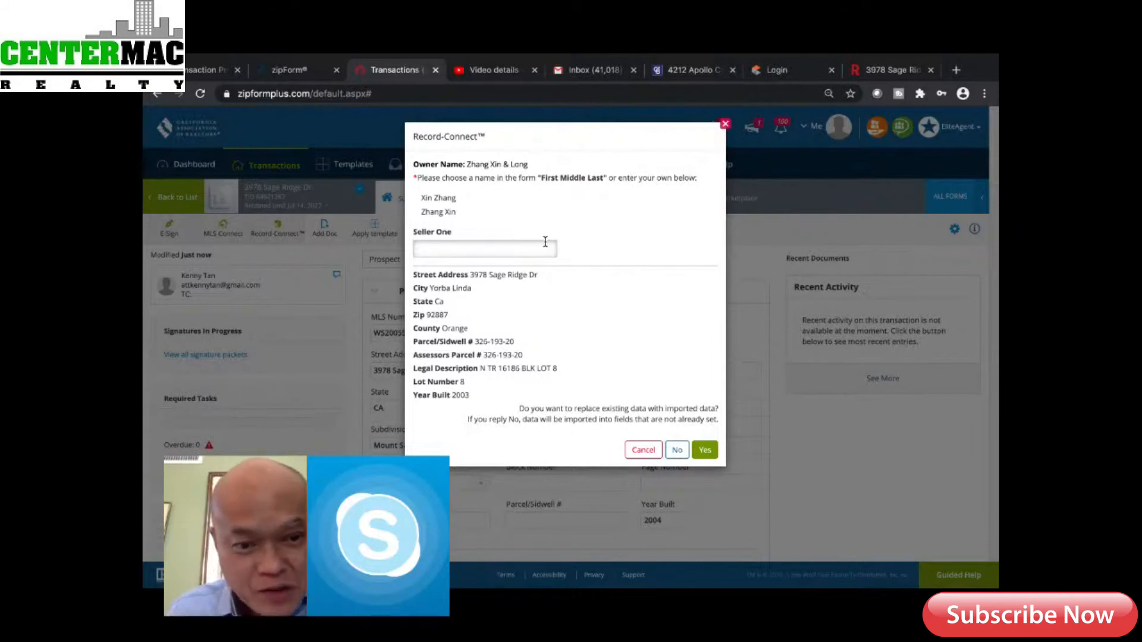
Map the two owners' names to Seller One and Seller Two, replacing existing data
click(441, 198)
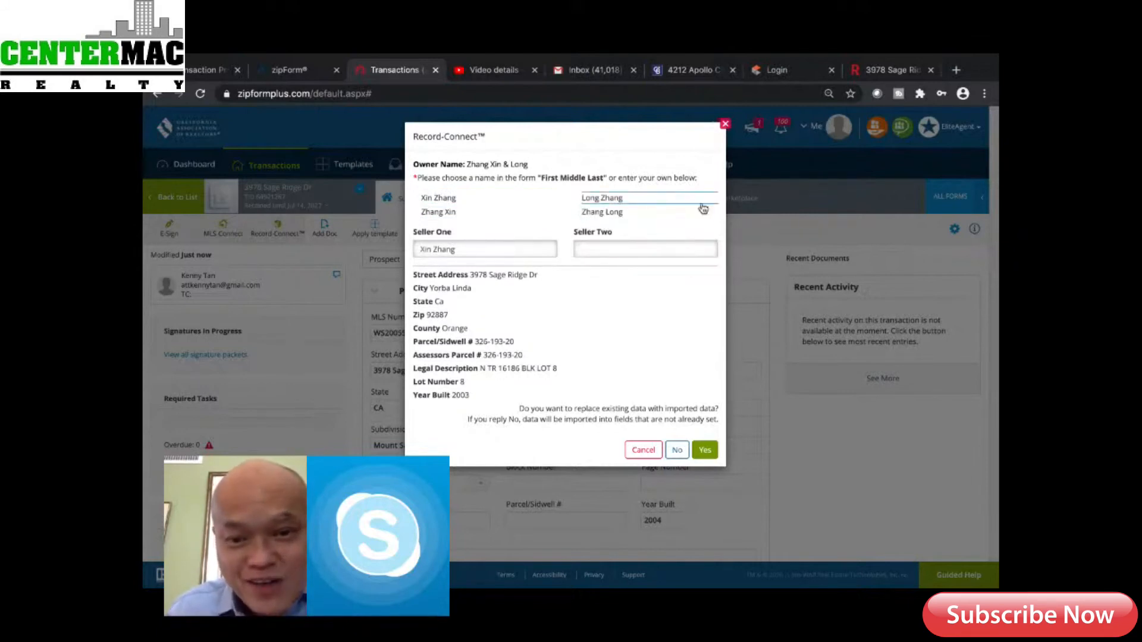
click(616, 217)
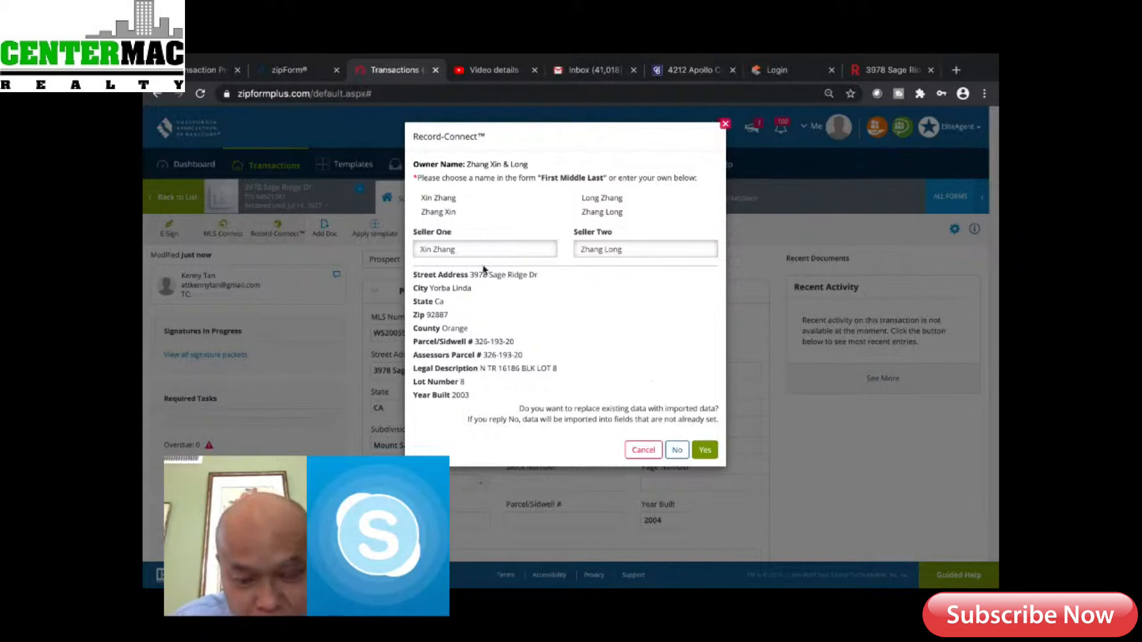
click(705, 450)
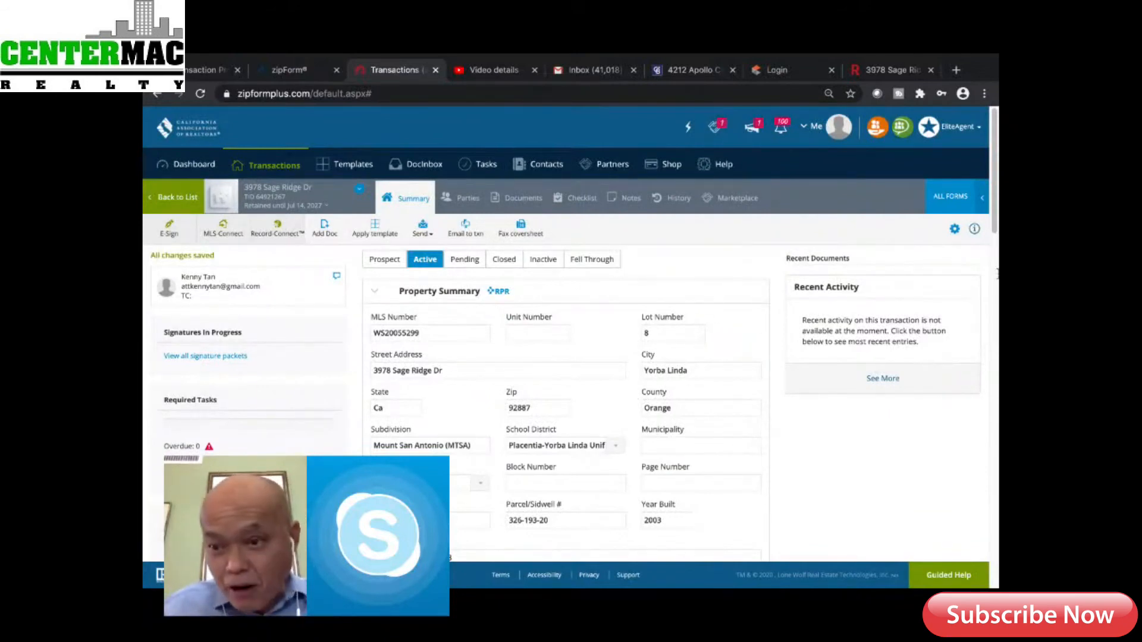
drag(994, 189, 993, 297)
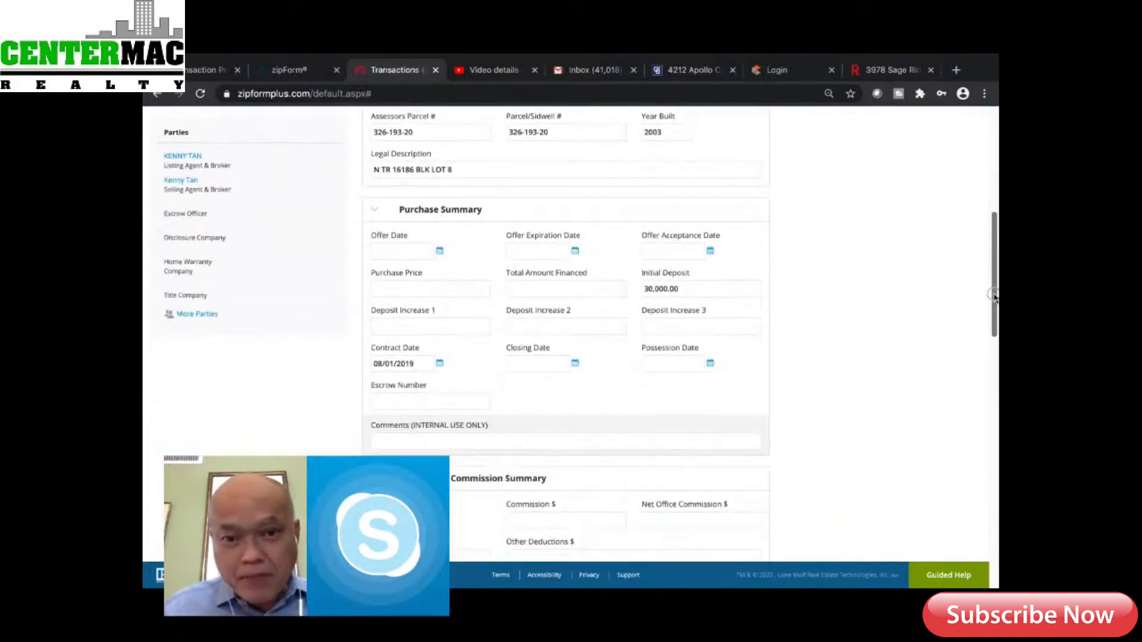
drag(993, 297, 991, 192)
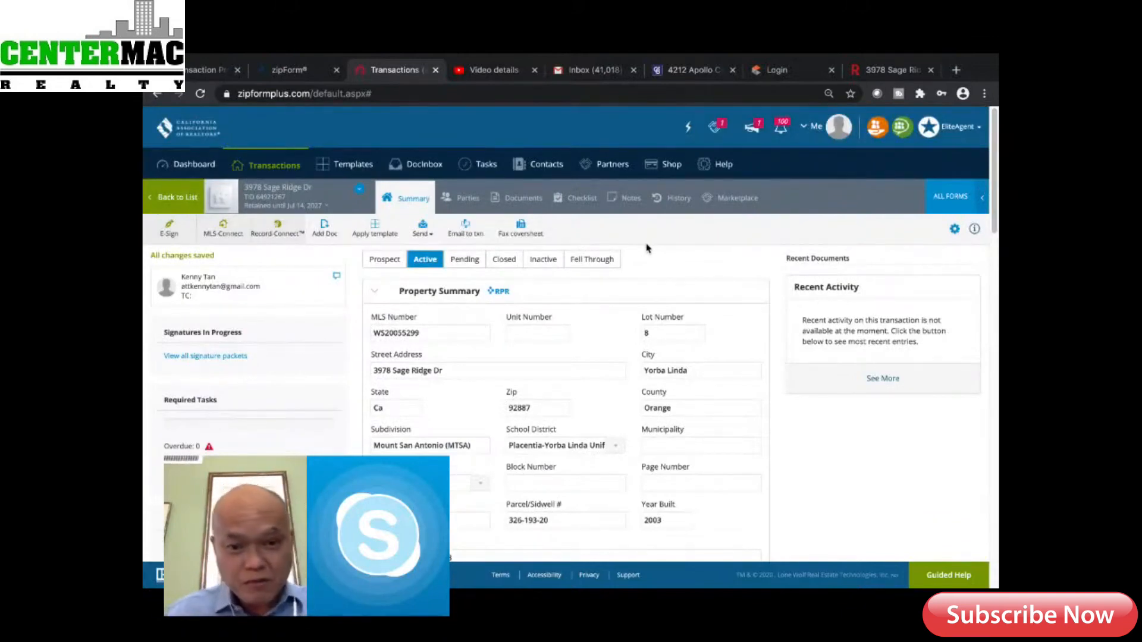
Go to the transaction's Parties tab and open the Buyer One party form
click(524, 203)
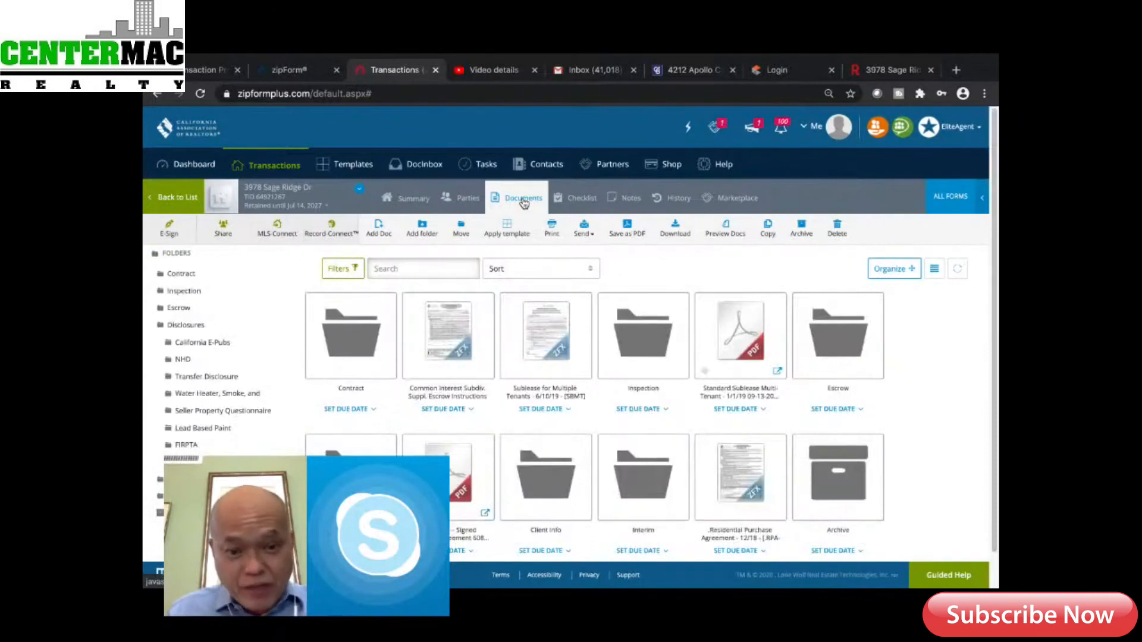
click(470, 202)
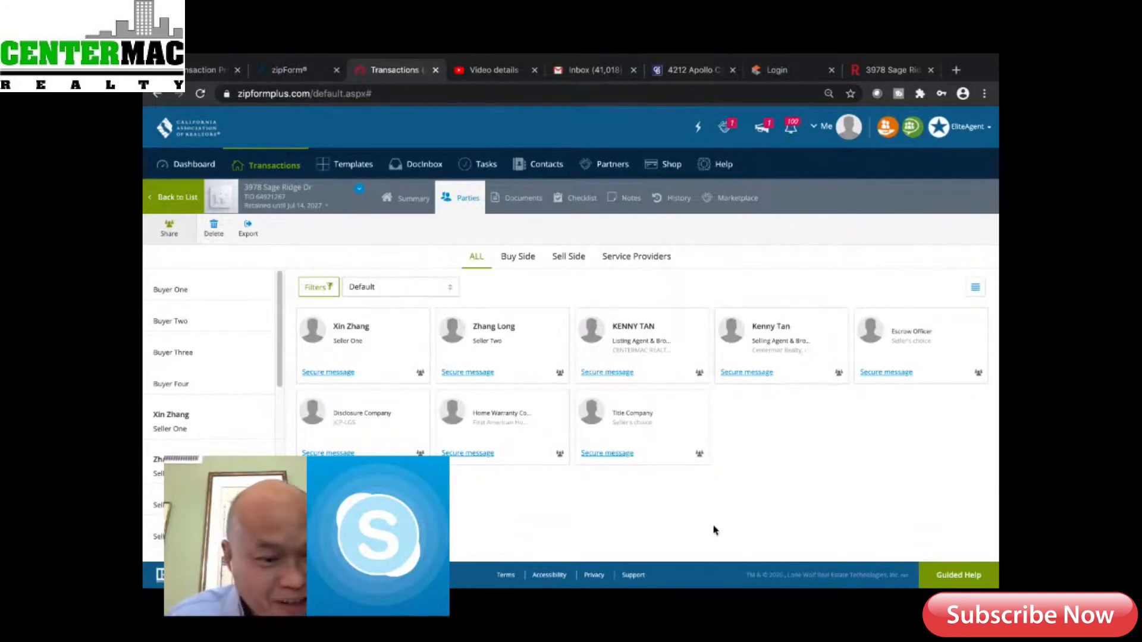
click(177, 292)
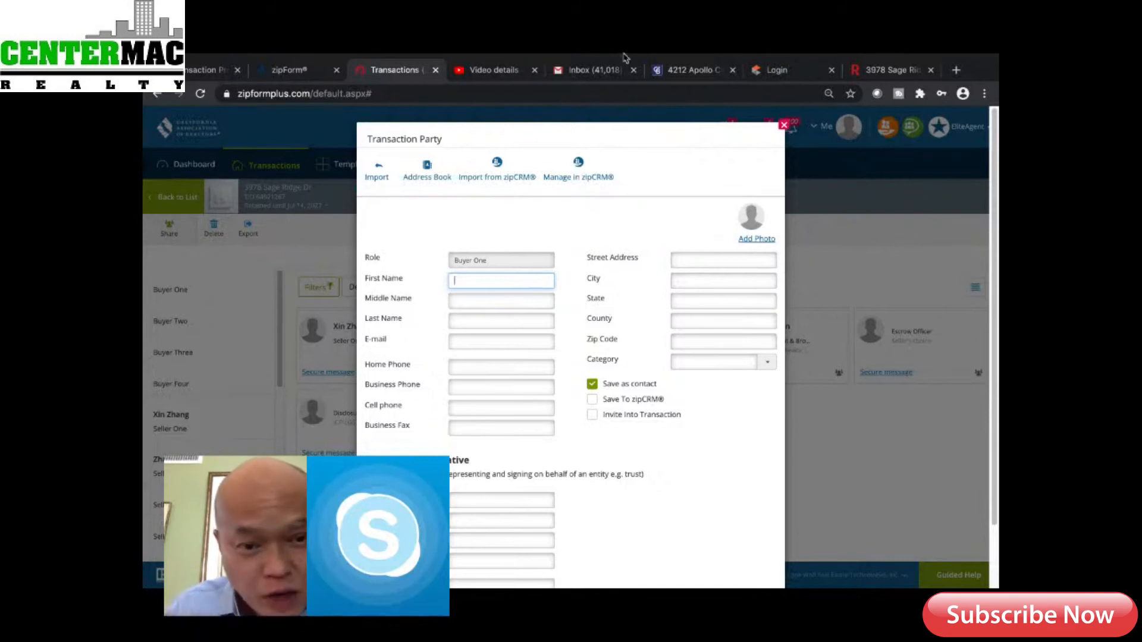
Import Buyer One's name and e-mail from a saved Address Book contact and save the party
click(430, 174)
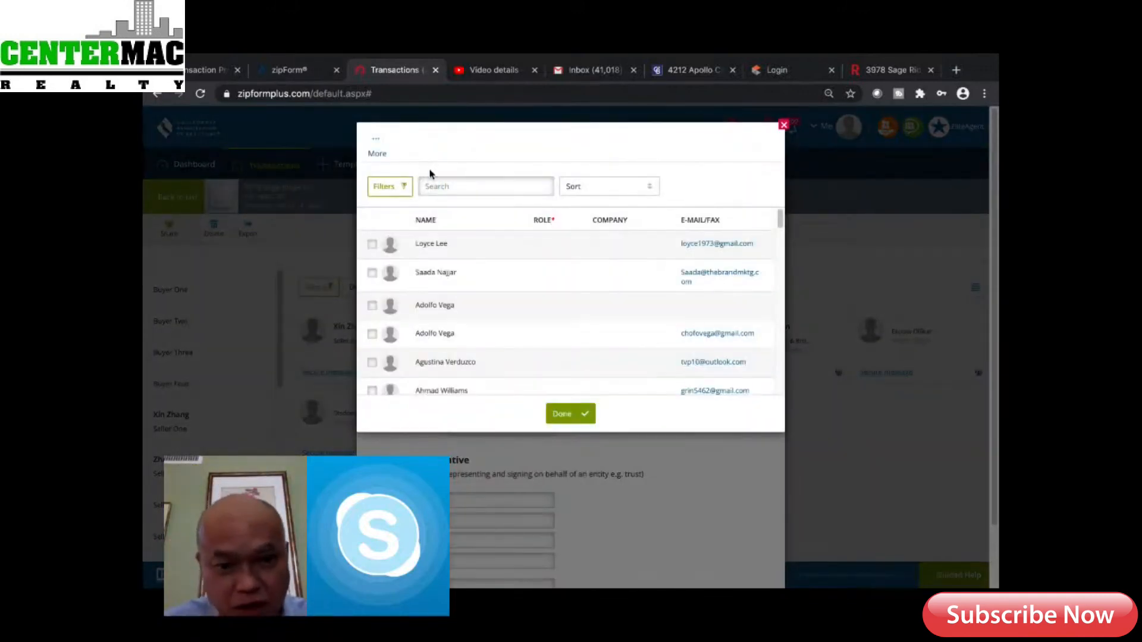
click(448, 187)
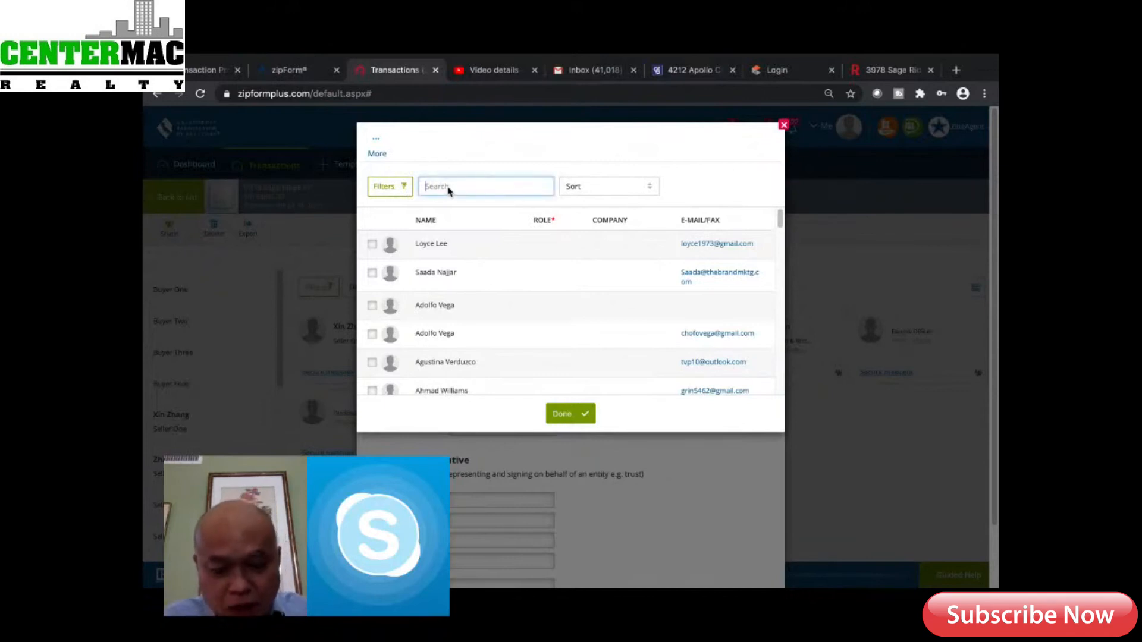
text(Pr)
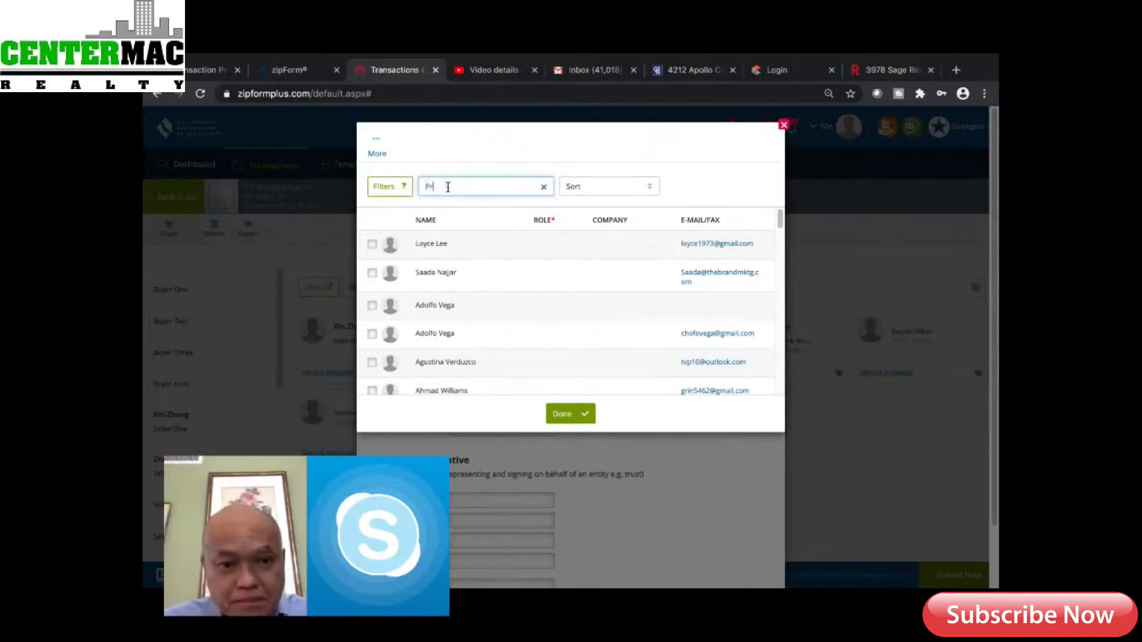
text(abh)
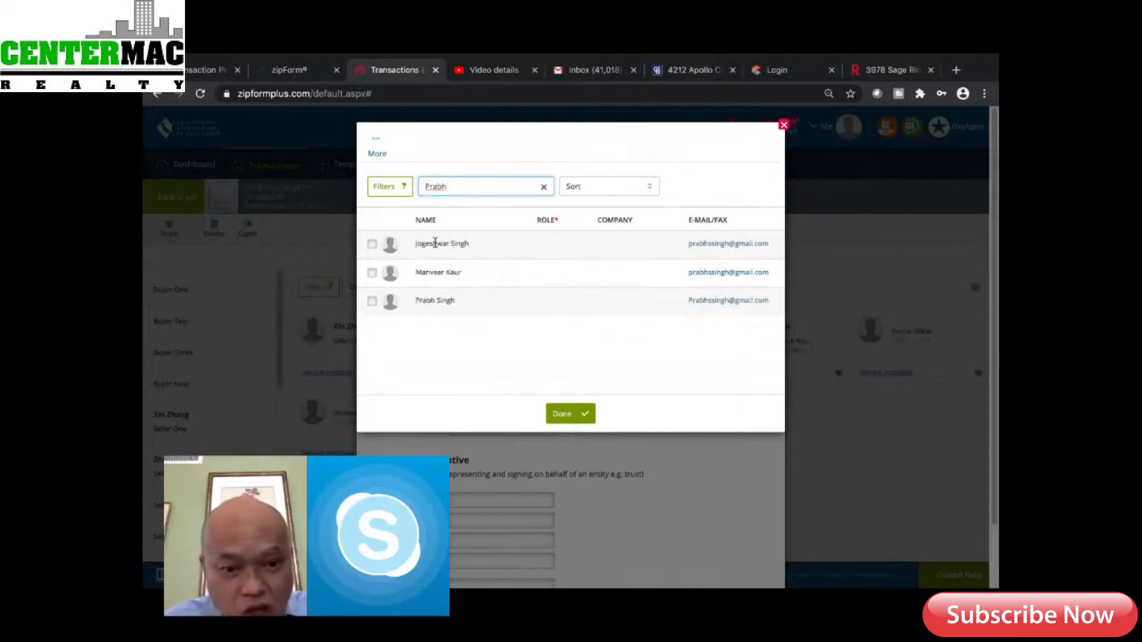
click(373, 303)
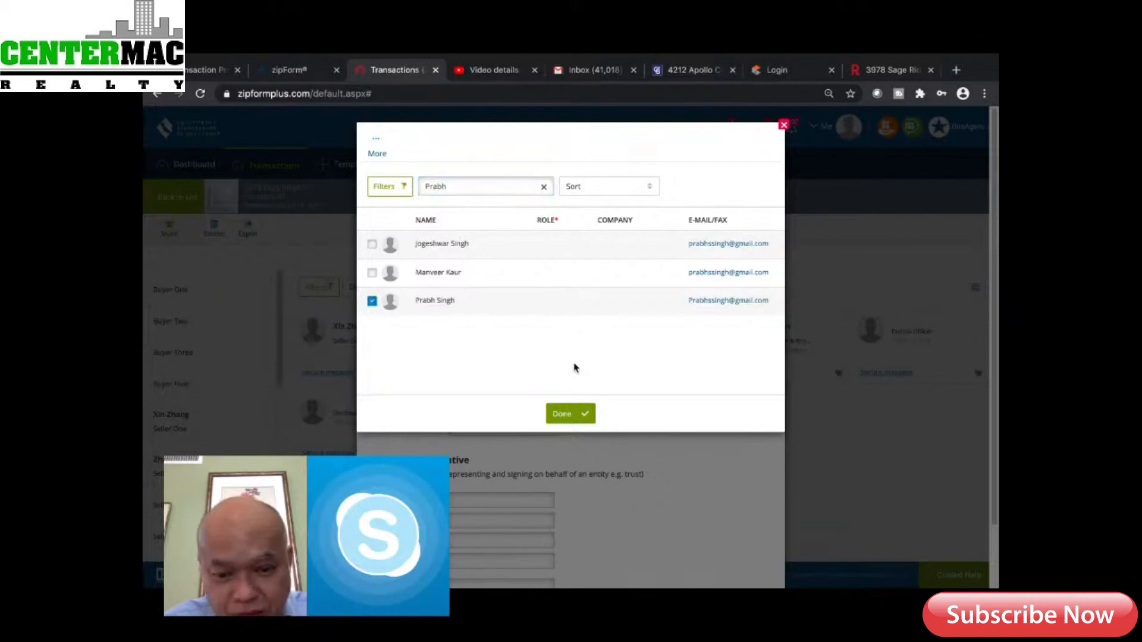
click(581, 417)
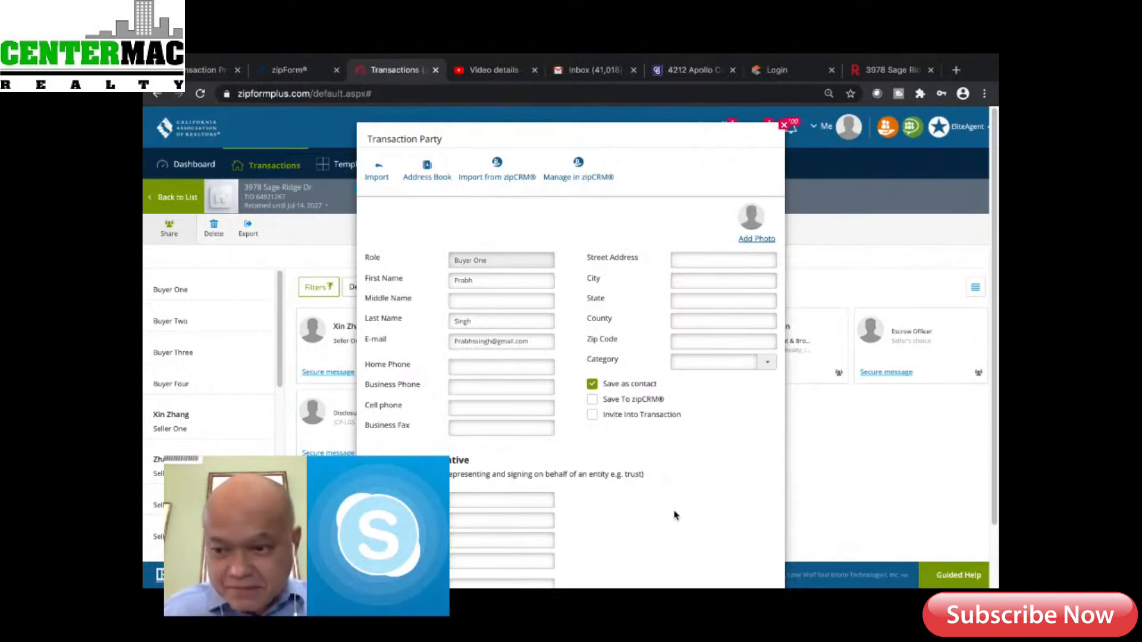
scroll(675, 515, down, 2)
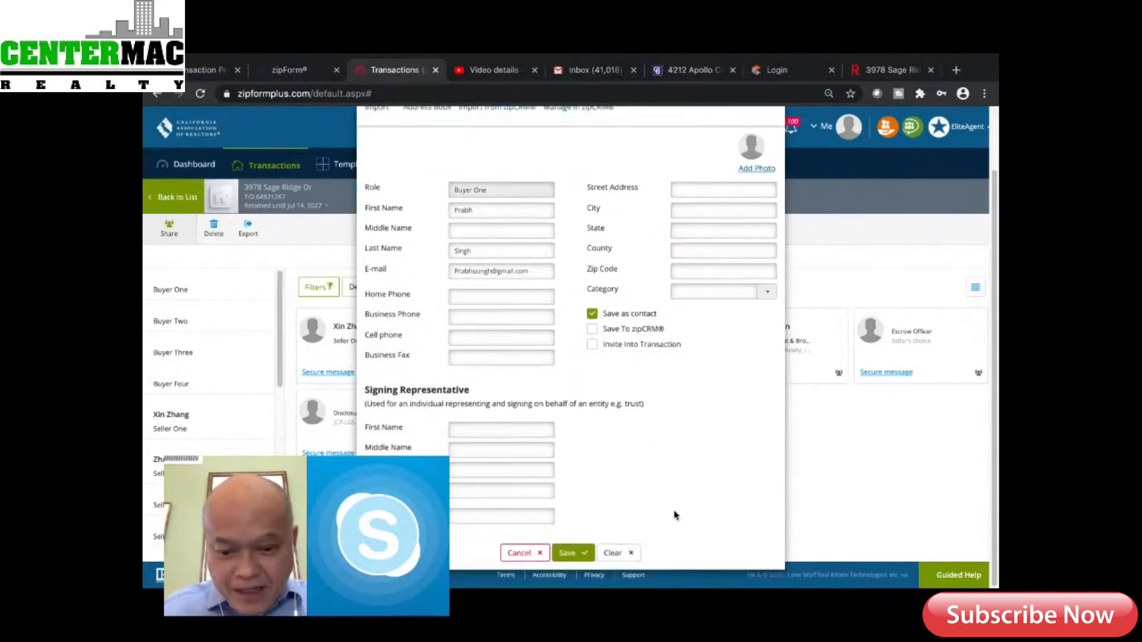
click(571, 554)
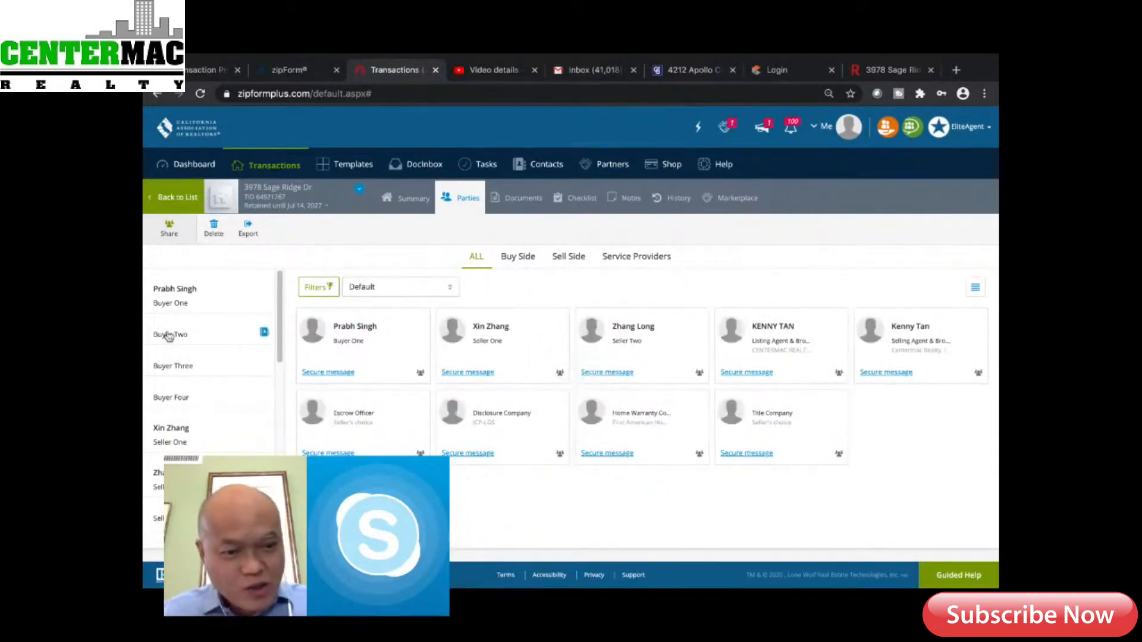
click(480, 345)
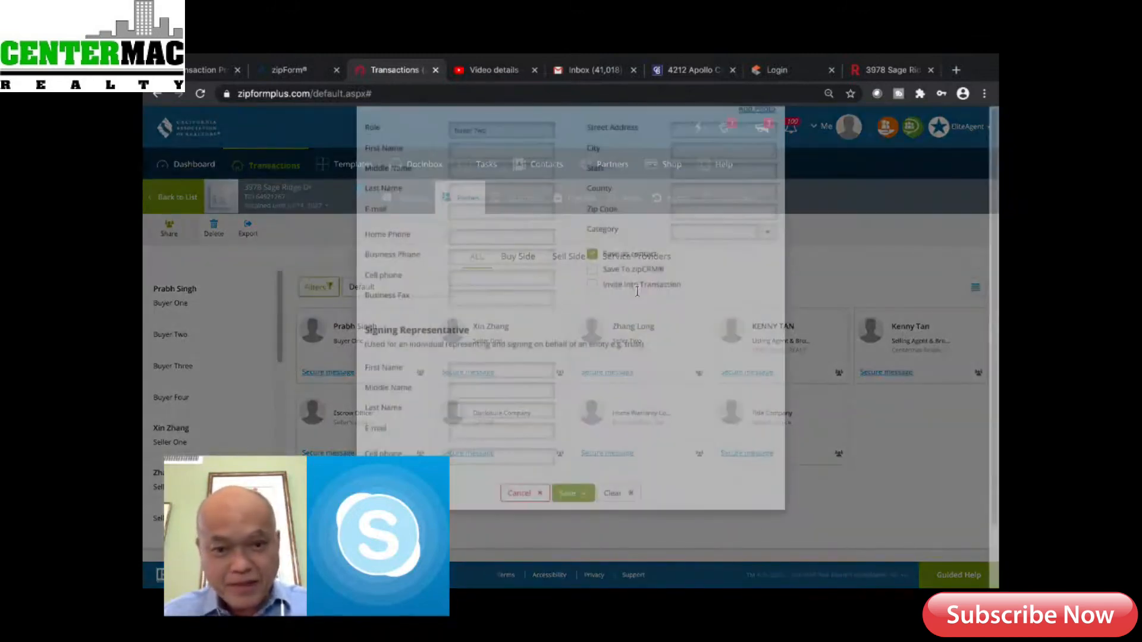
click(427, 167)
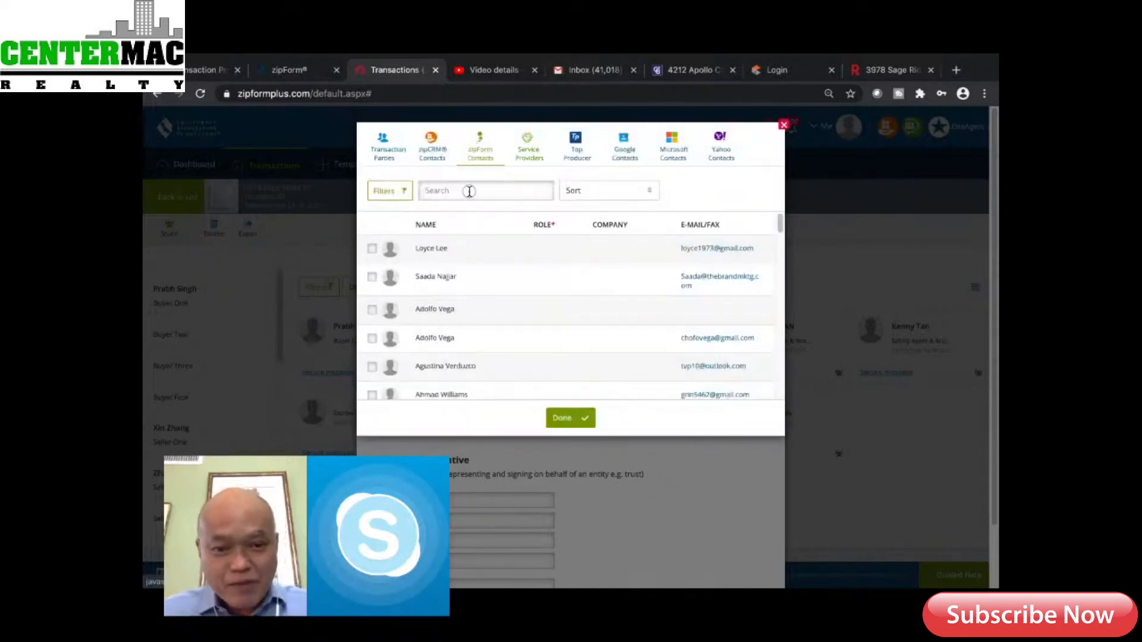
click(469, 191)
text(Mari)
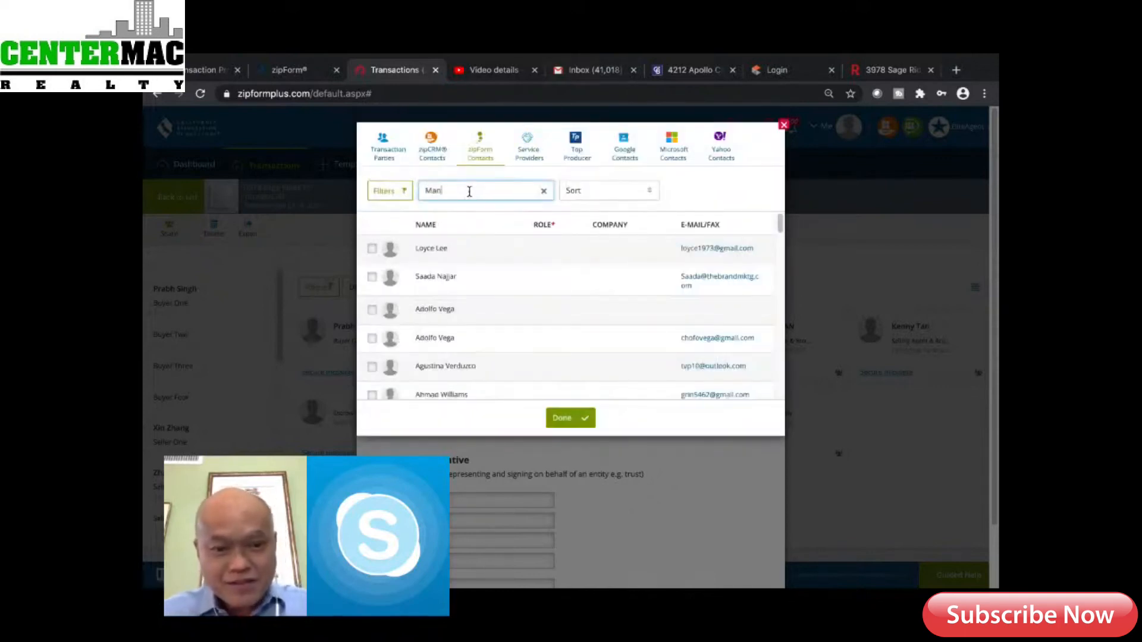
text(v)
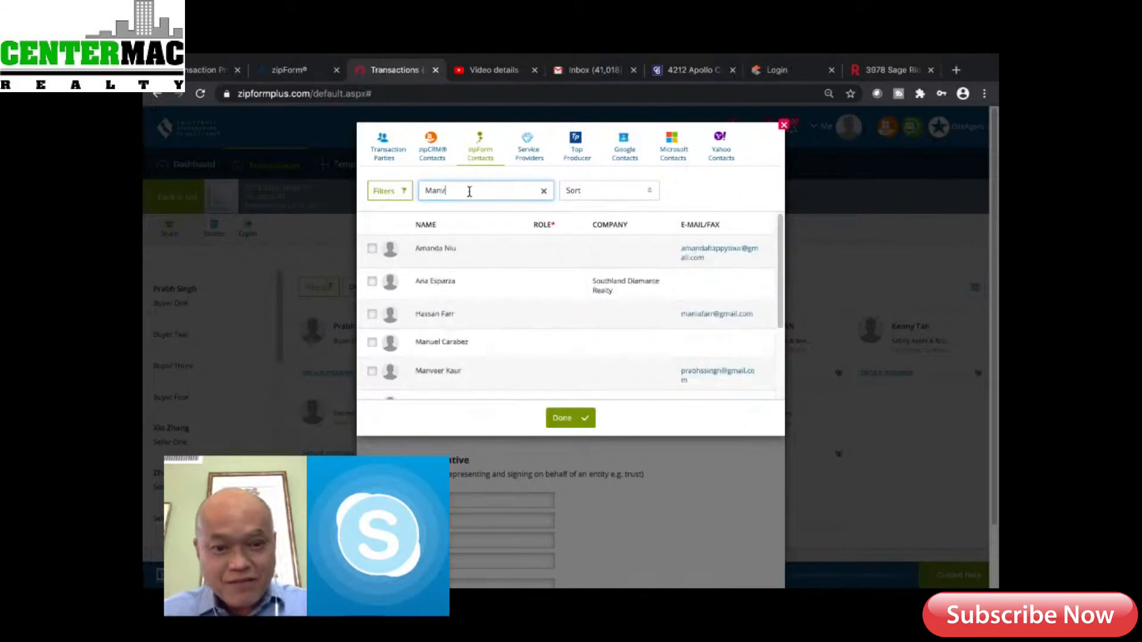
text(eer)
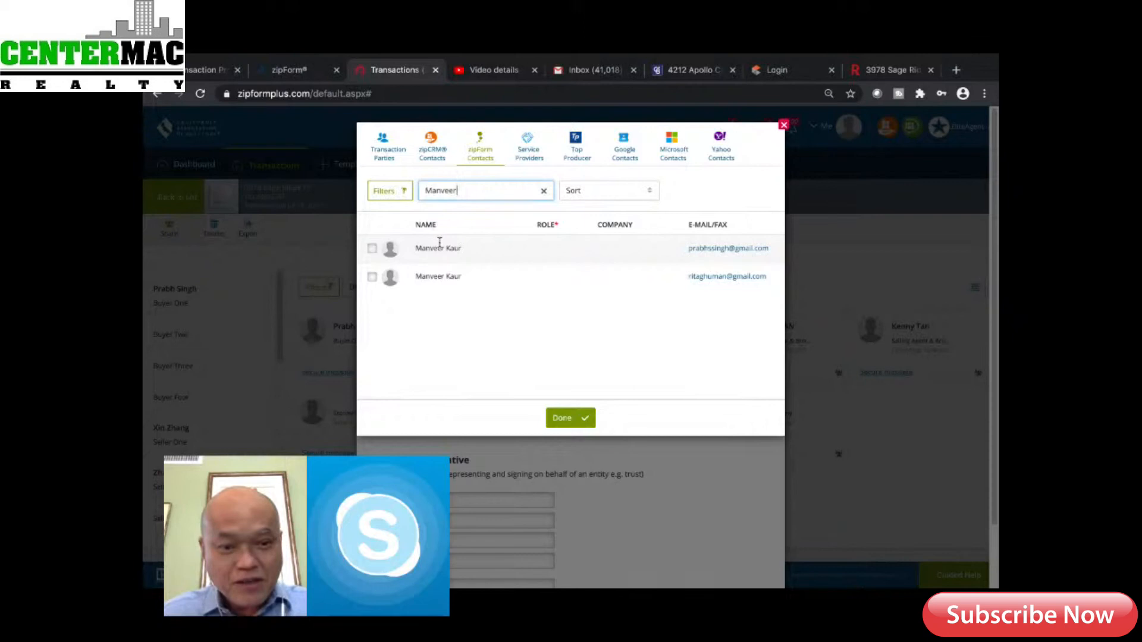
click(372, 248)
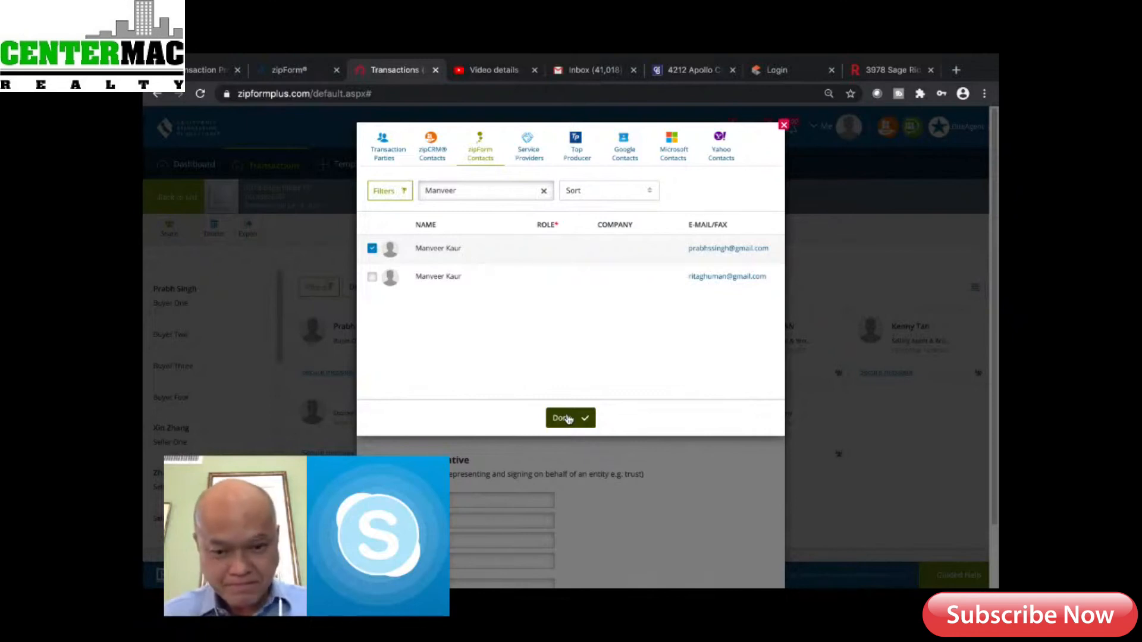
click(568, 418)
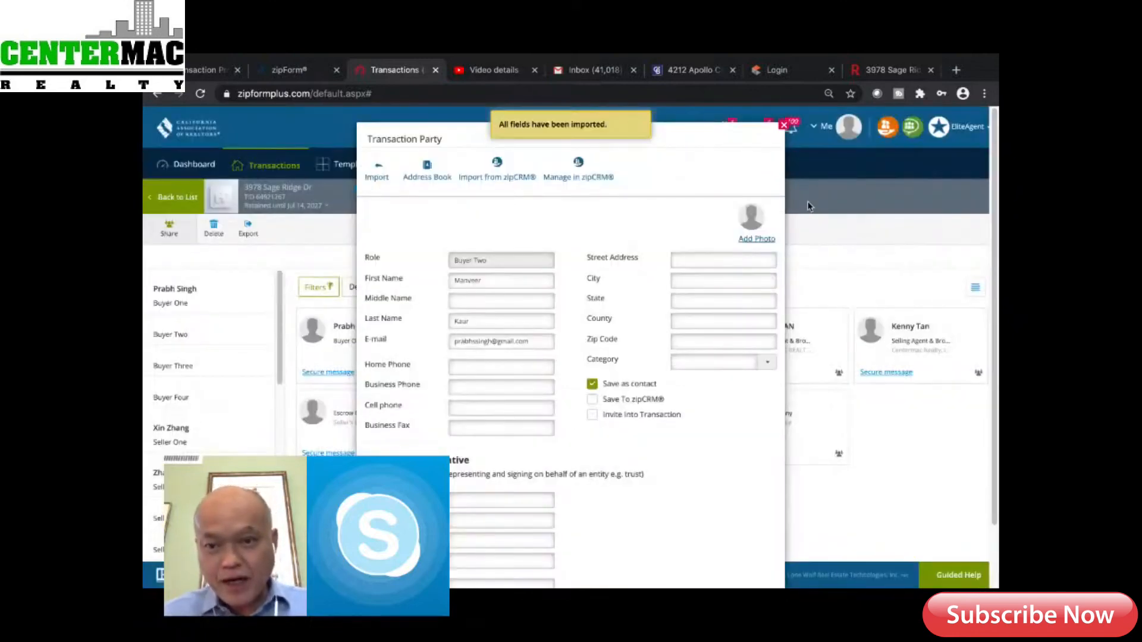
click(784, 131)
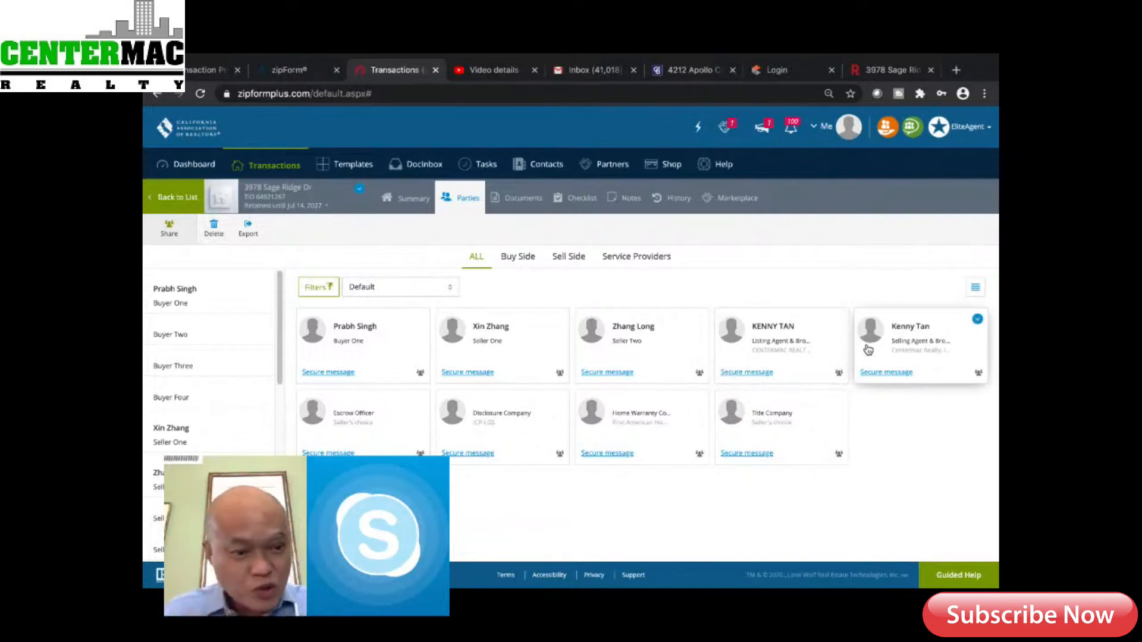
Fill the Buyer Two form by searching the Address Book for the second buyer's saved contact
click(184, 335)
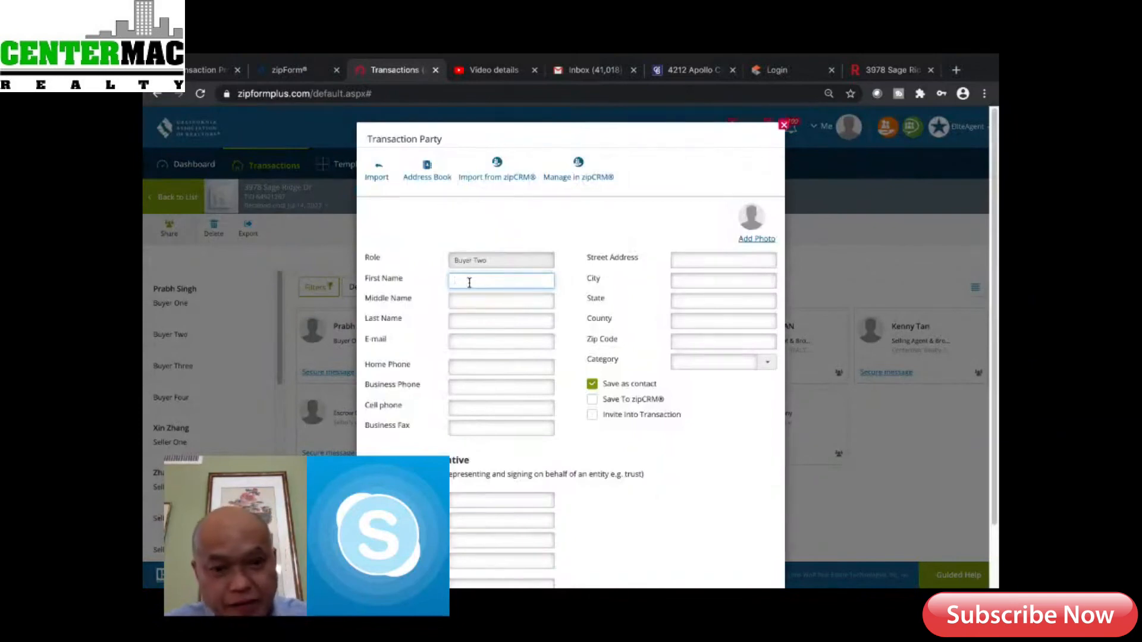
click(428, 171)
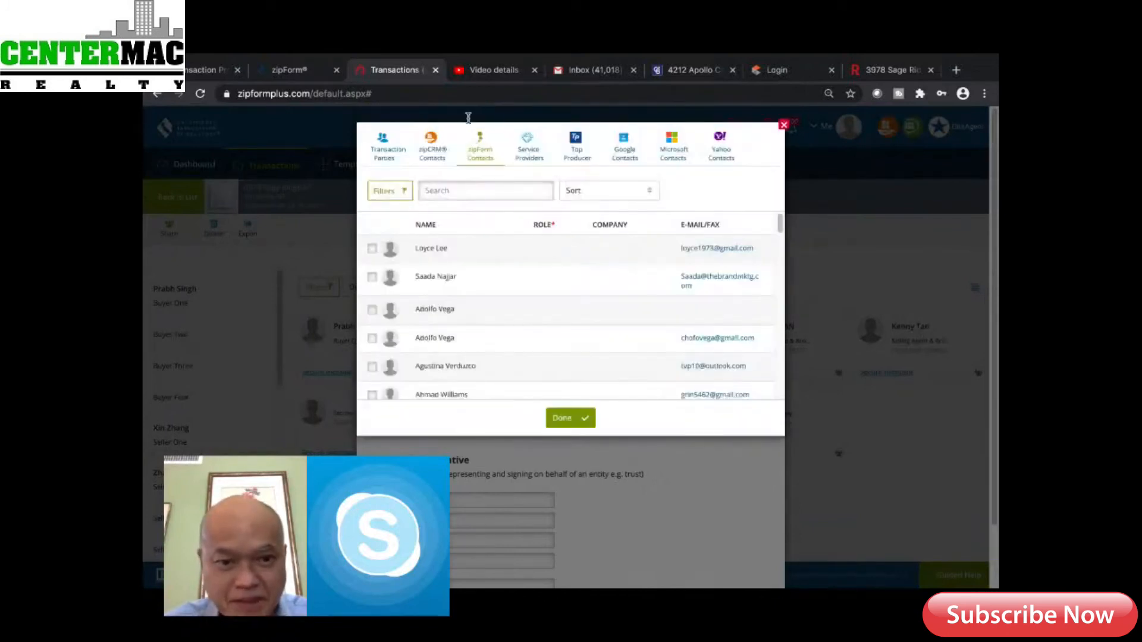
click(443, 190)
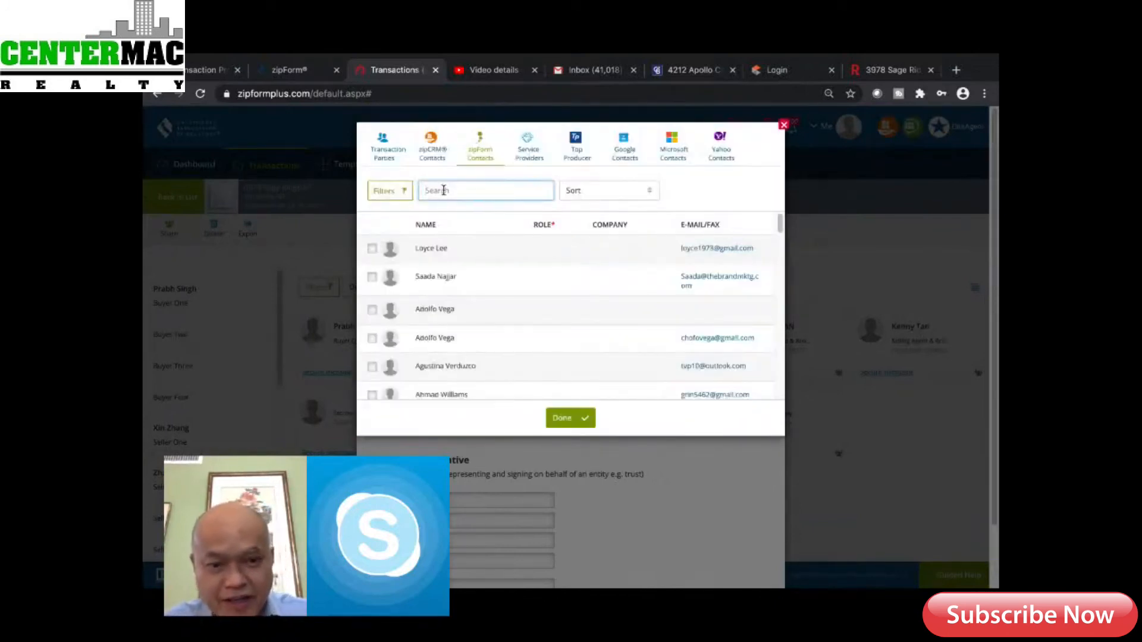
text(Man)
text(ue)
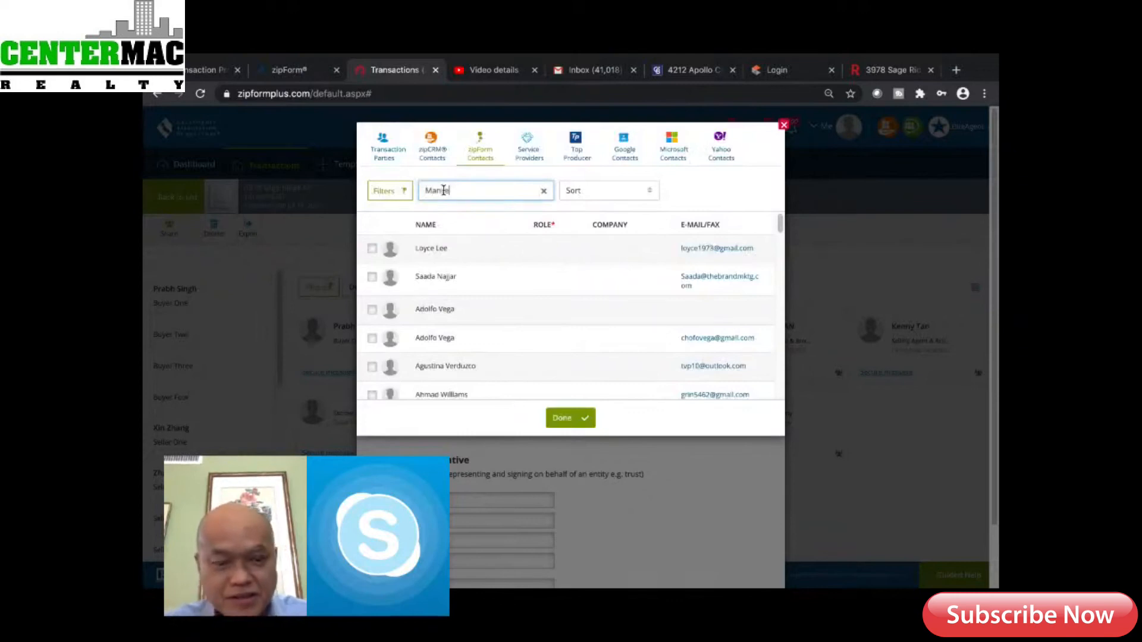
text(er)
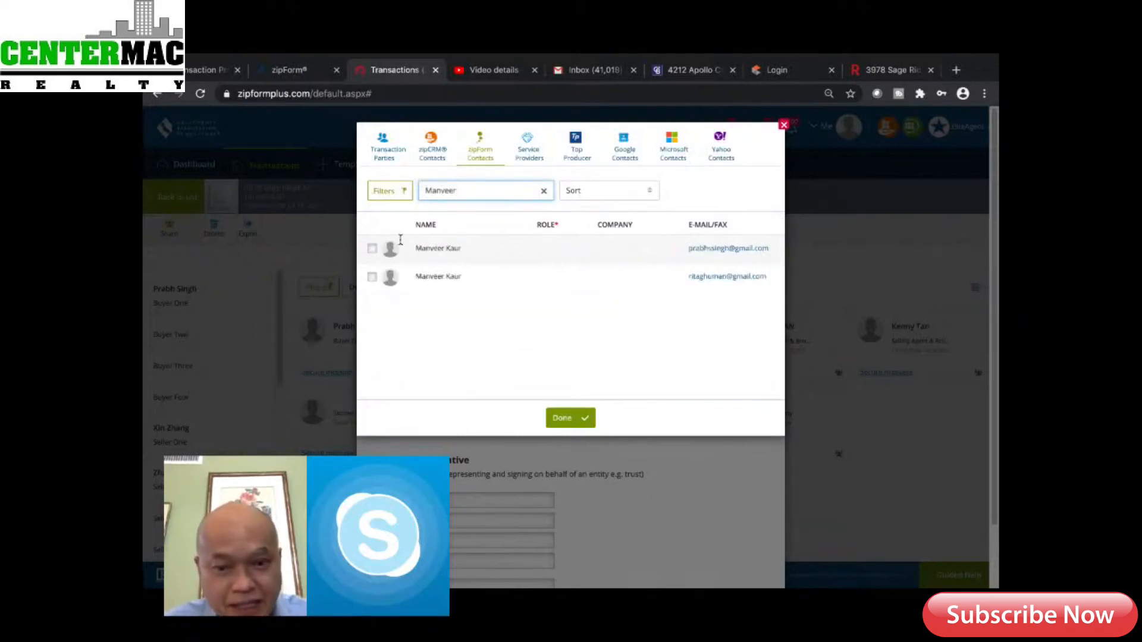
click(372, 248)
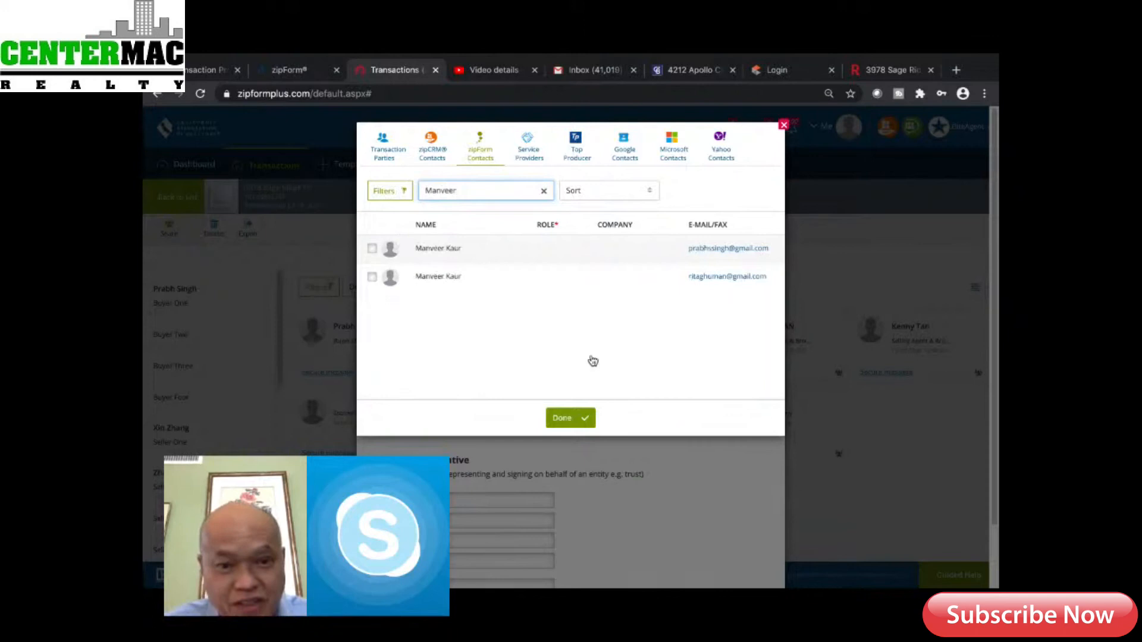
click(574, 420)
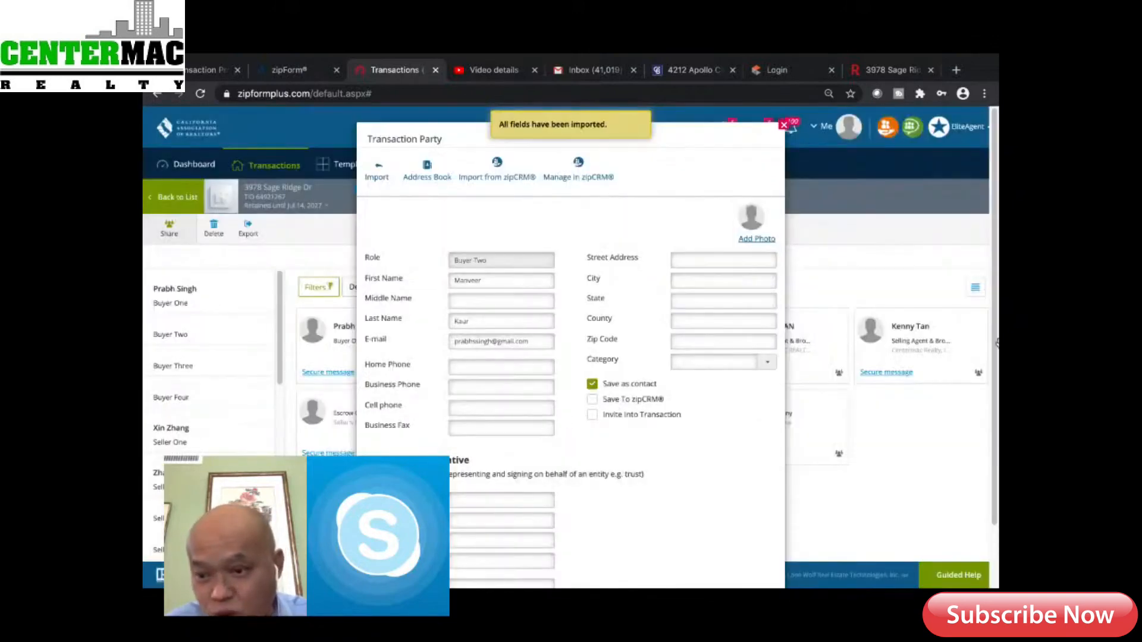
scroll(995, 363, down, 2)
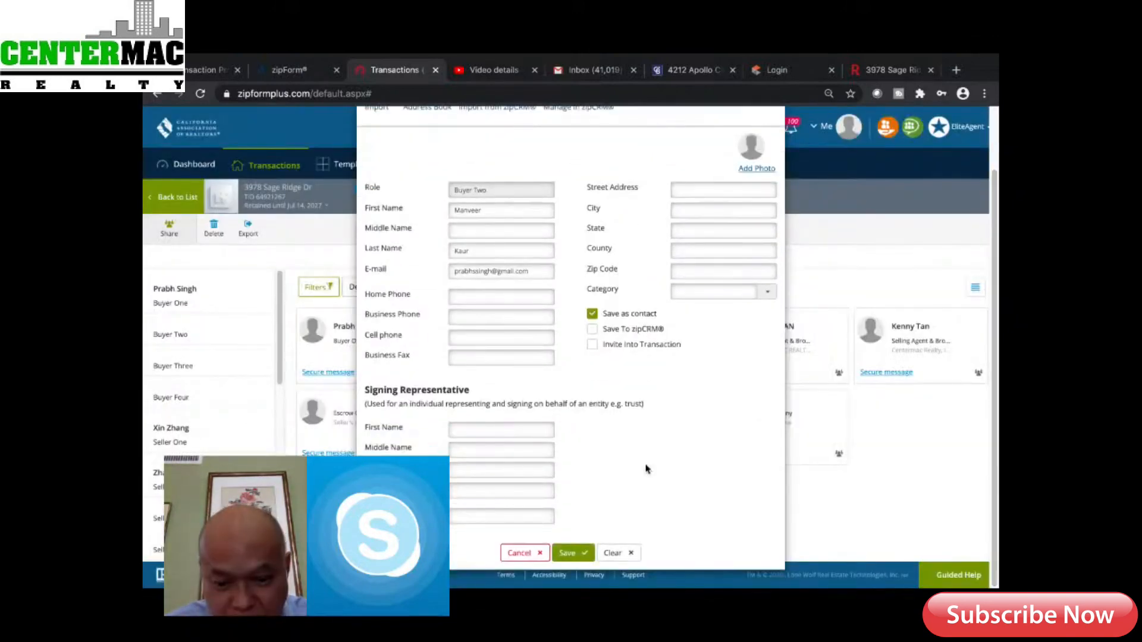
Save Buyer Two to the transaction's Parties list
click(570, 553)
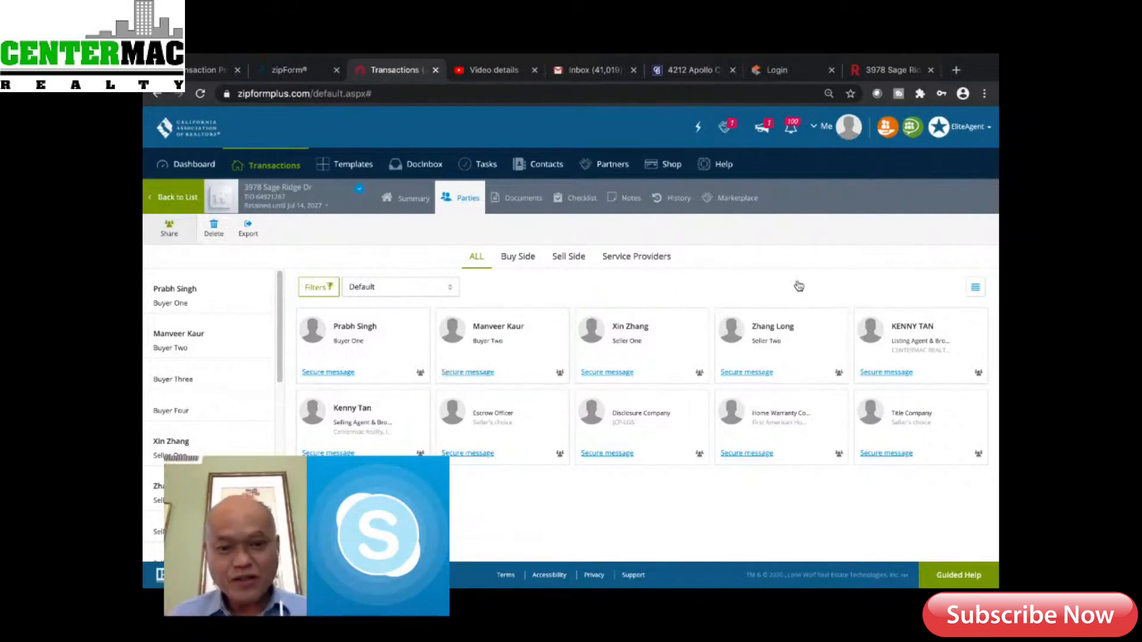
click(528, 204)
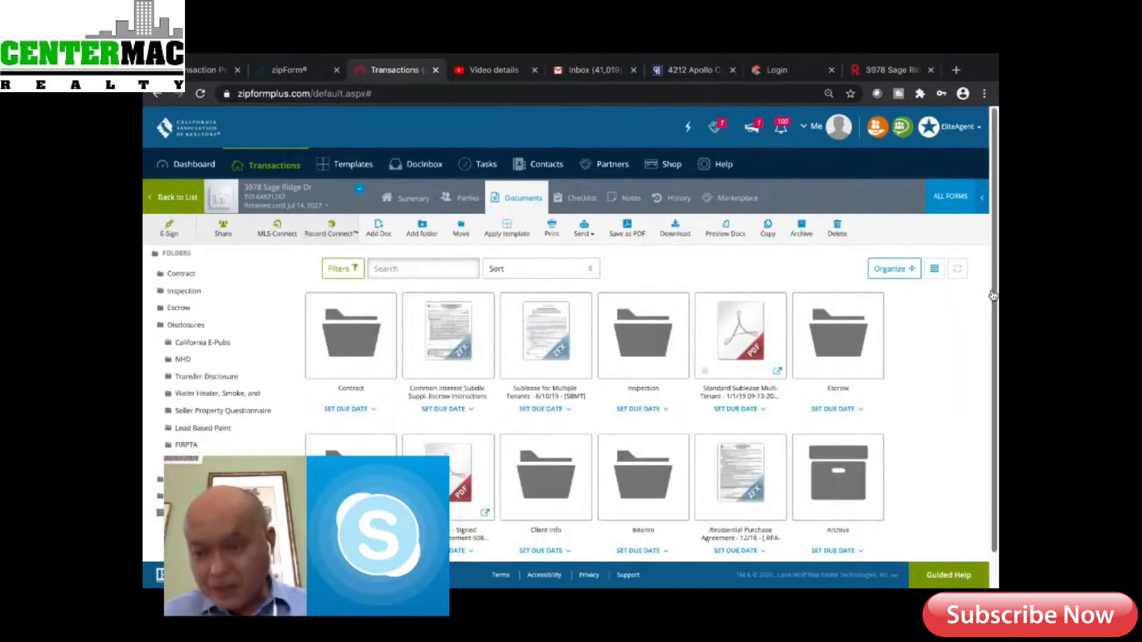
drag(993, 294, 984, 353)
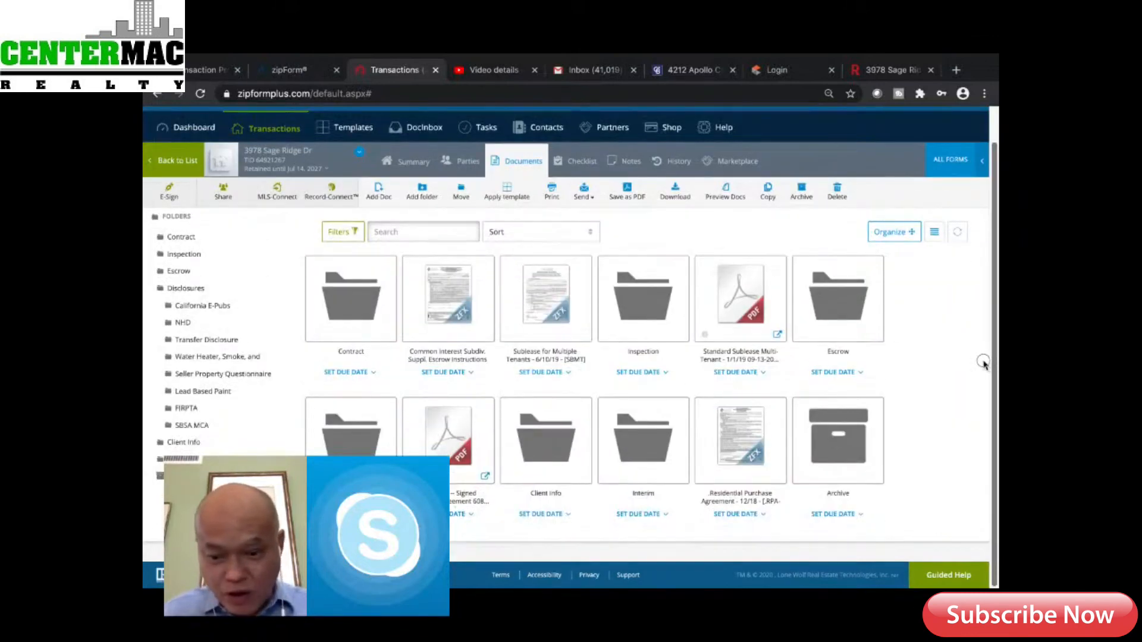
click(738, 438)
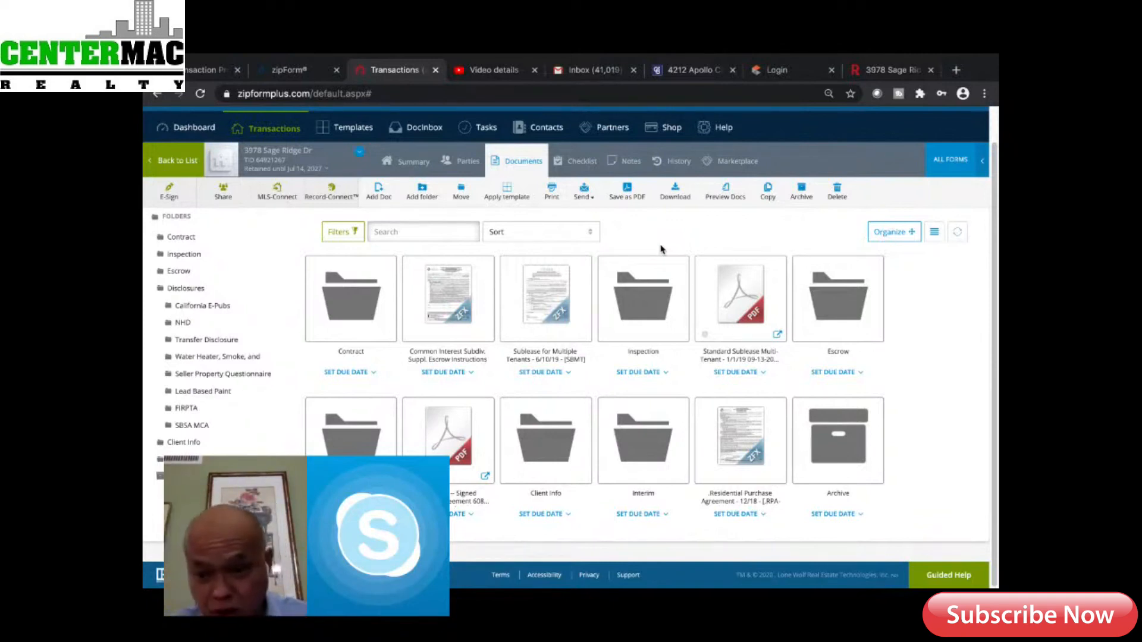
click(738, 446)
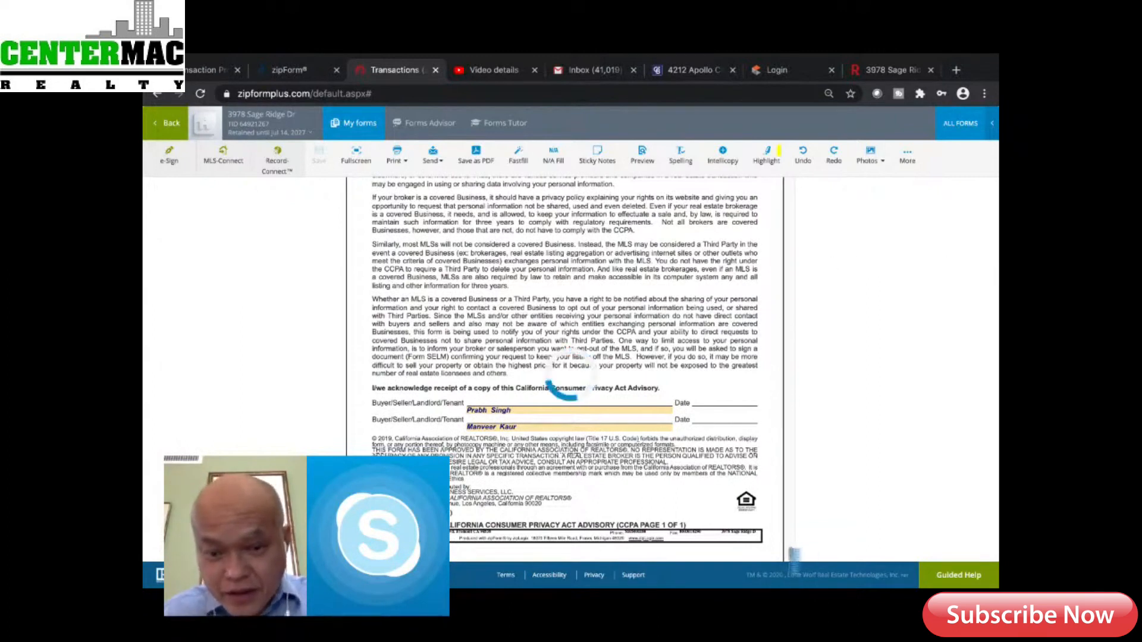
Tick the Buyer checkbox for the second buyer on the agency disclosure signature block
drag(791, 557, 786, 217)
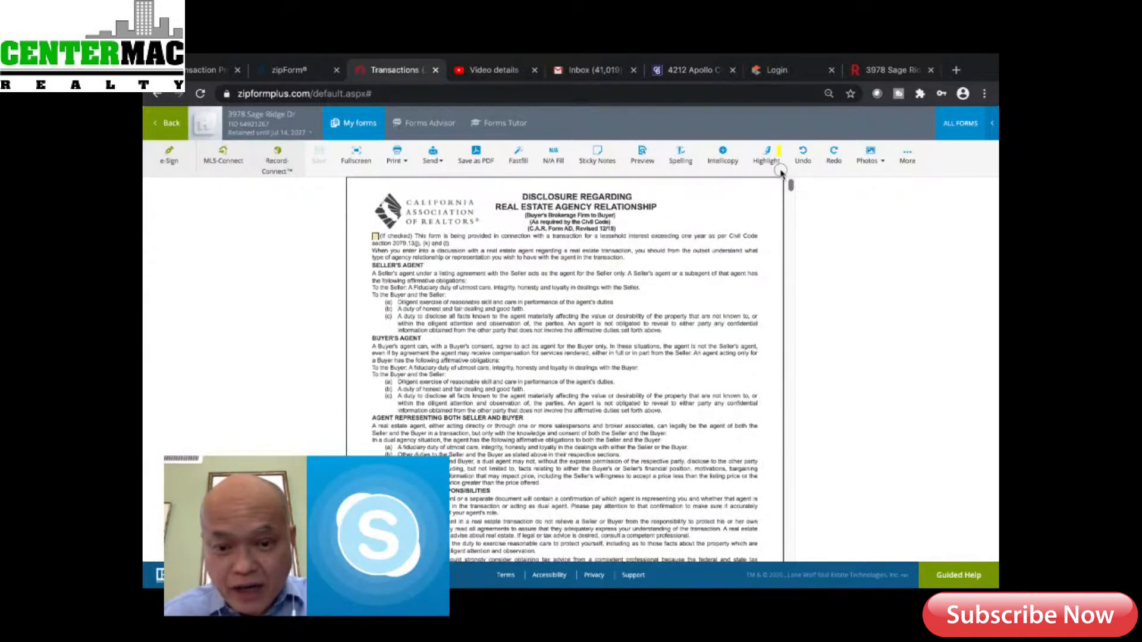
scroll(781, 190, down, 5)
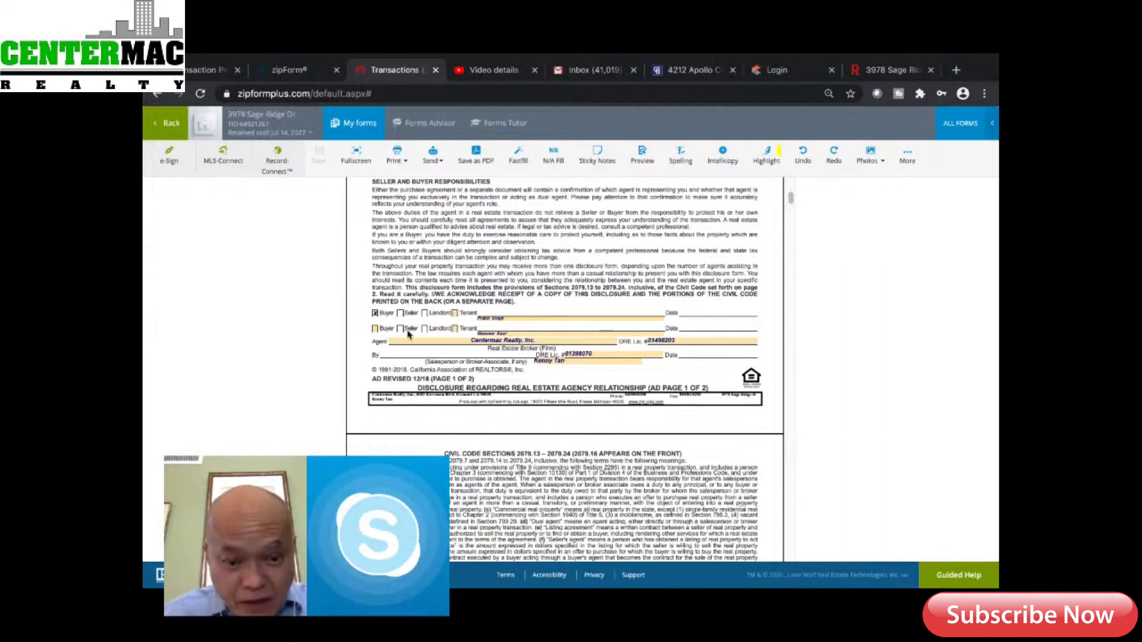
click(375, 328)
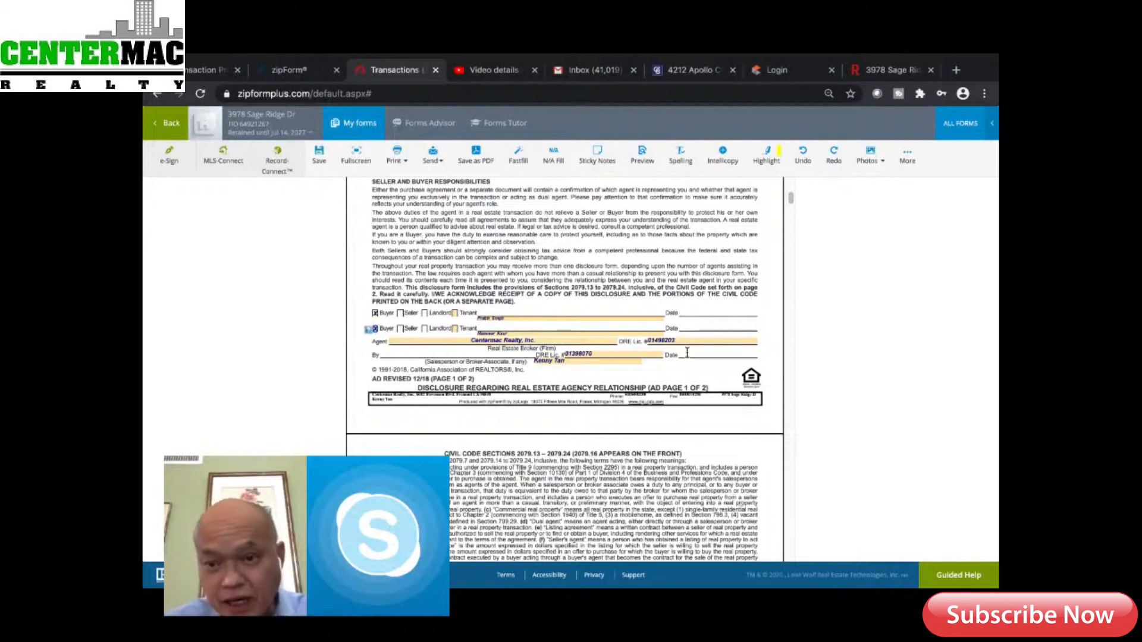
drag(789, 196, 783, 240)
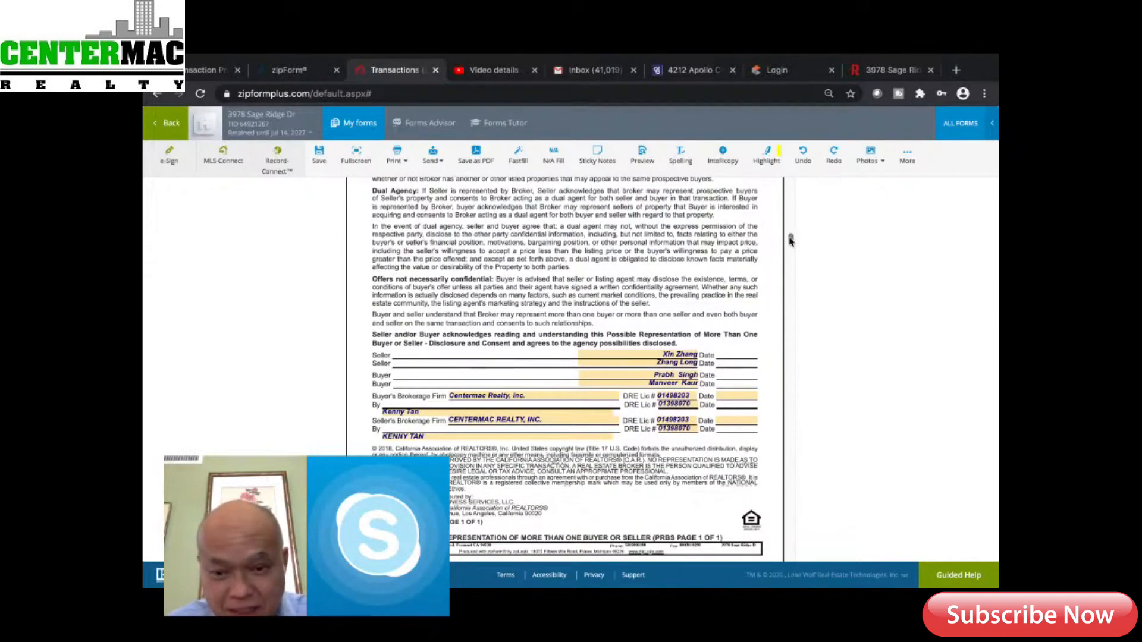
drag(790, 239, 773, 280)
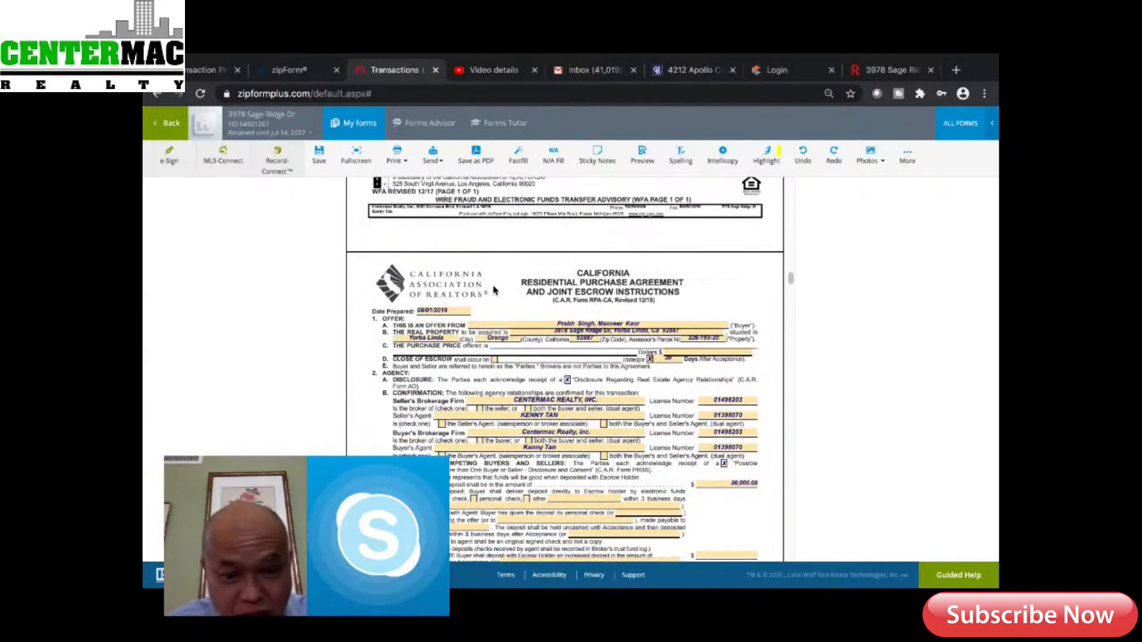
Pick July 14, 2020 from the calendar as the agreement's Date Prepared
click(469, 312)
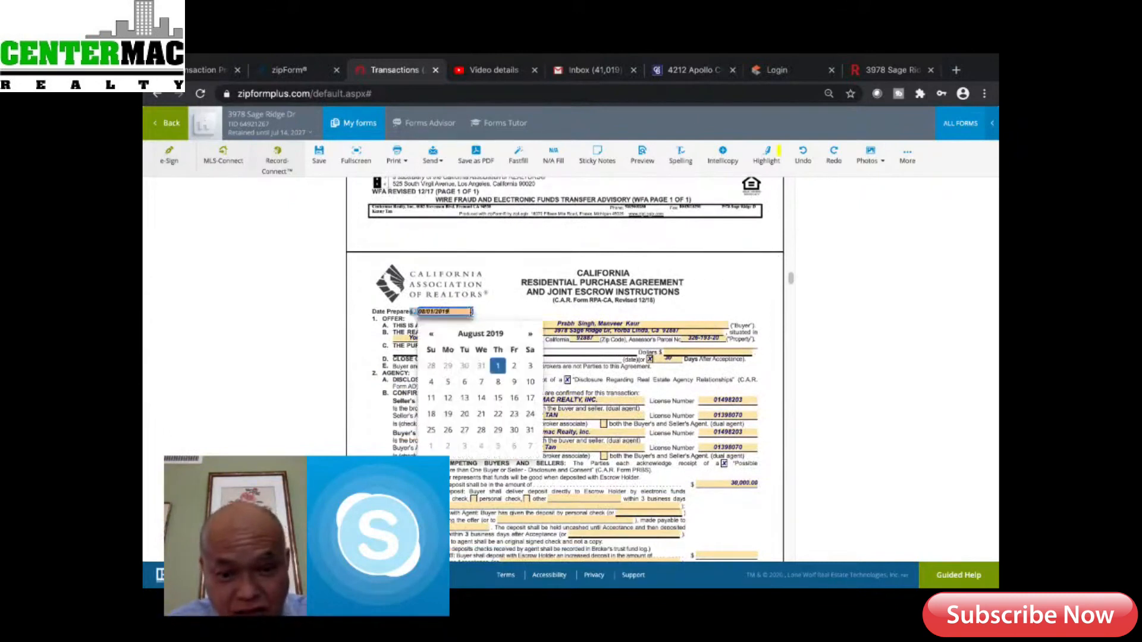
click(530, 337)
click(530, 337)
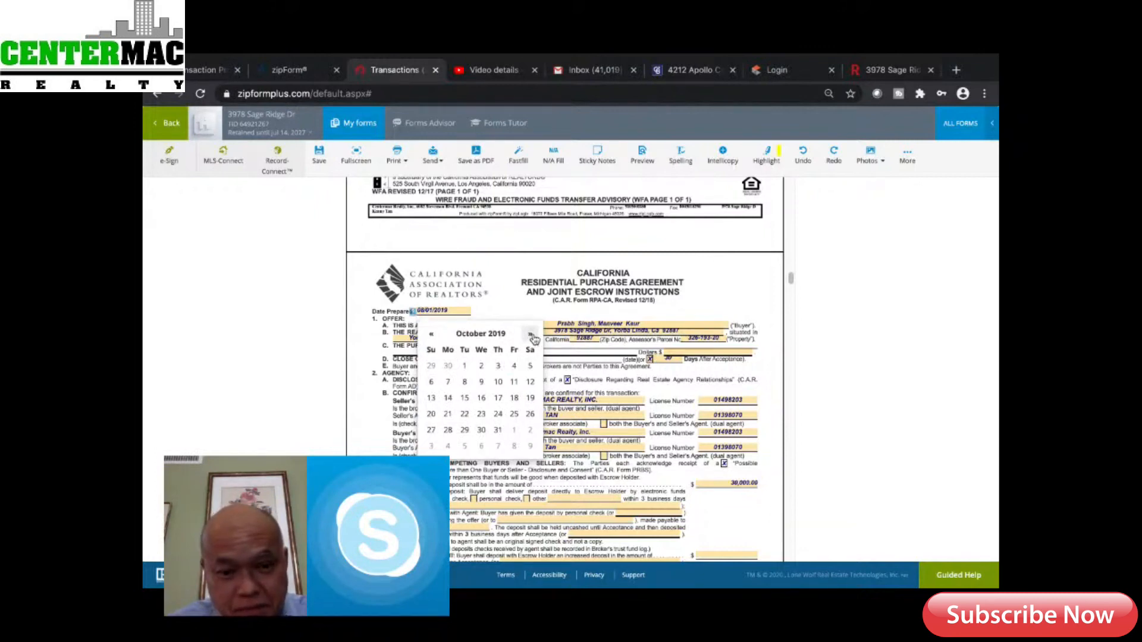
click(529, 337)
click(529, 337)
click(529, 337)
click(528, 336)
click(529, 337)
click(528, 336)
click(528, 337)
click(528, 337)
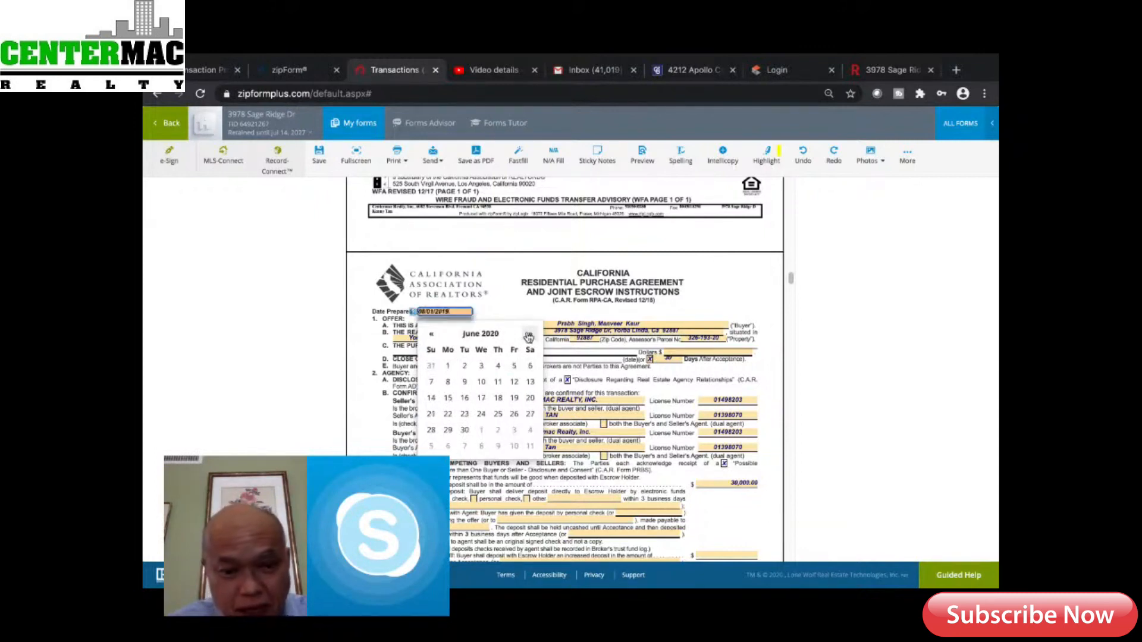
click(528, 337)
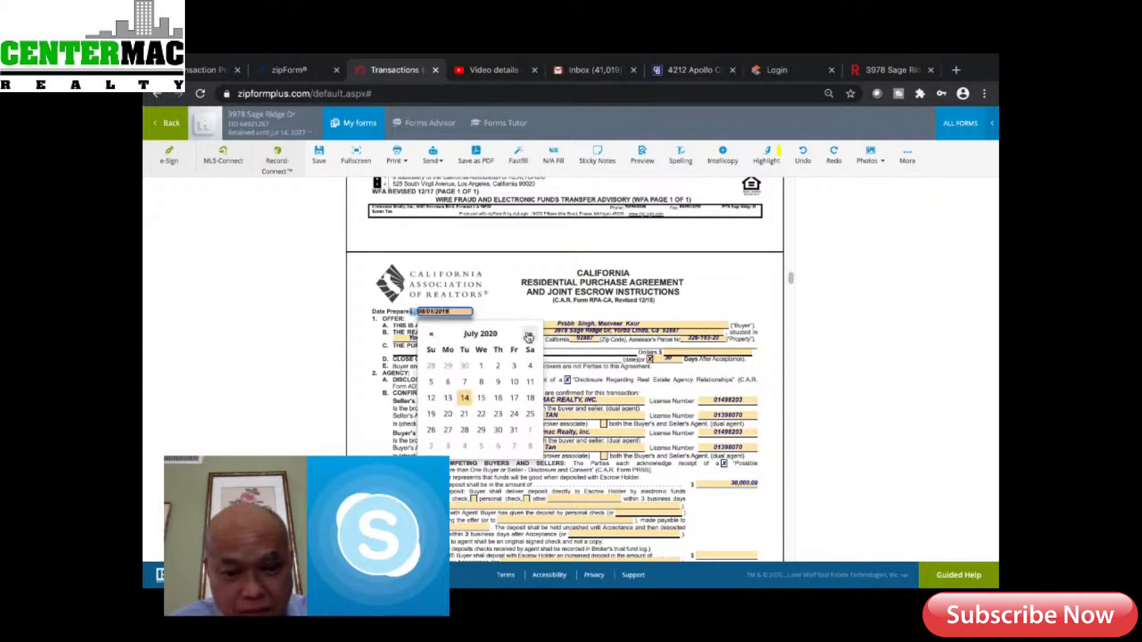
click(464, 399)
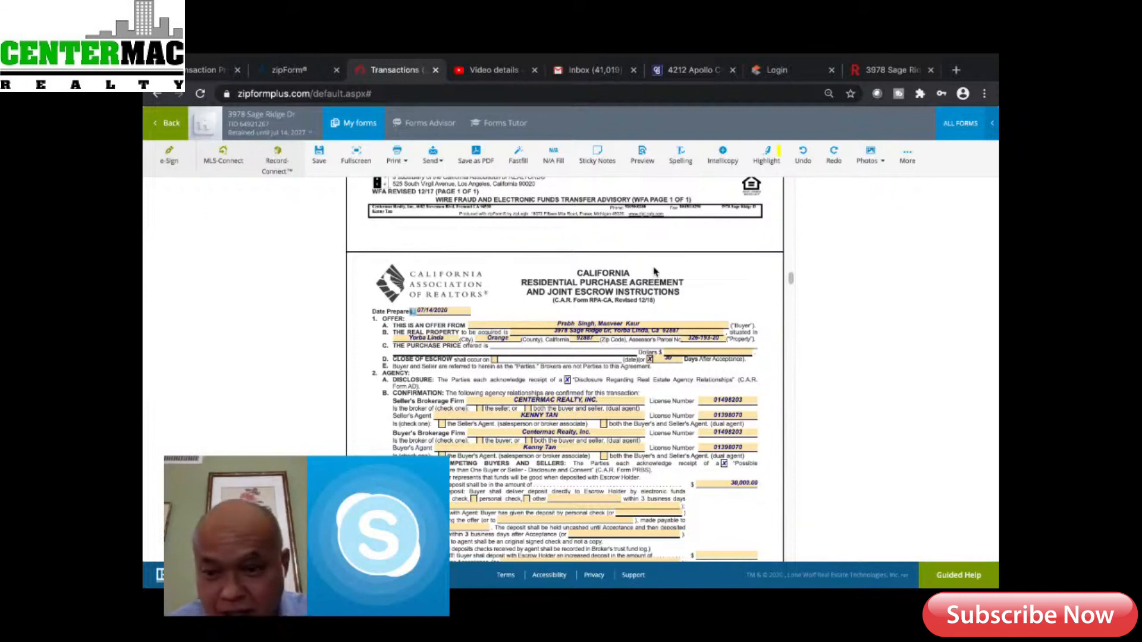
drag(790, 279, 789, 284)
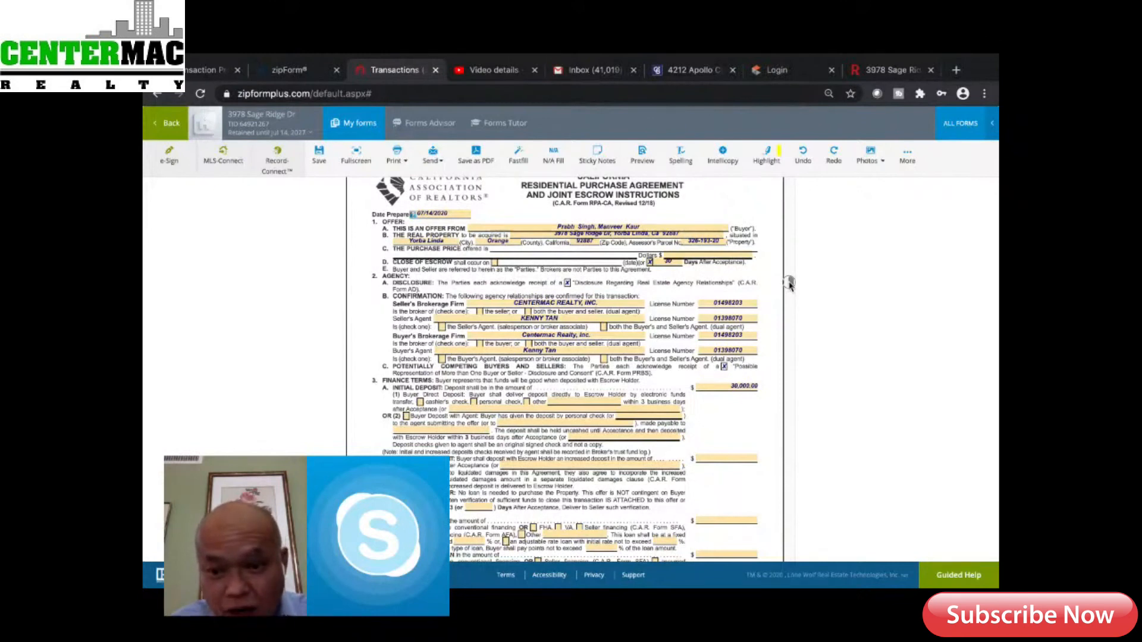
drag(789, 284, 788, 282)
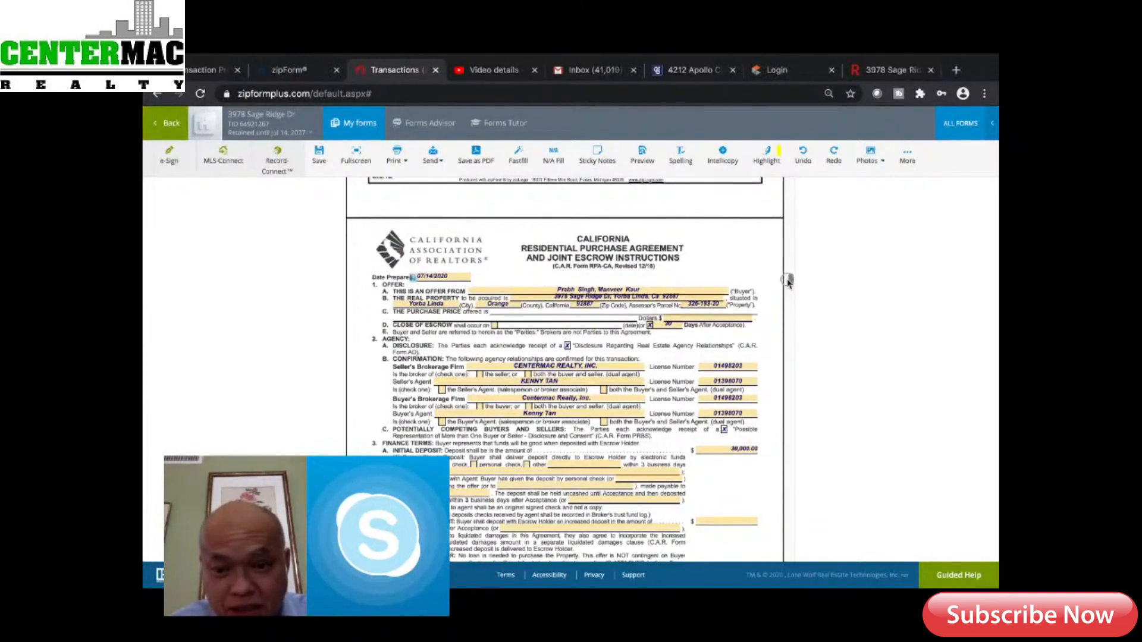
Enter 1,650,000 as the purchase price on the agreement
click(684, 319)
text(1,)
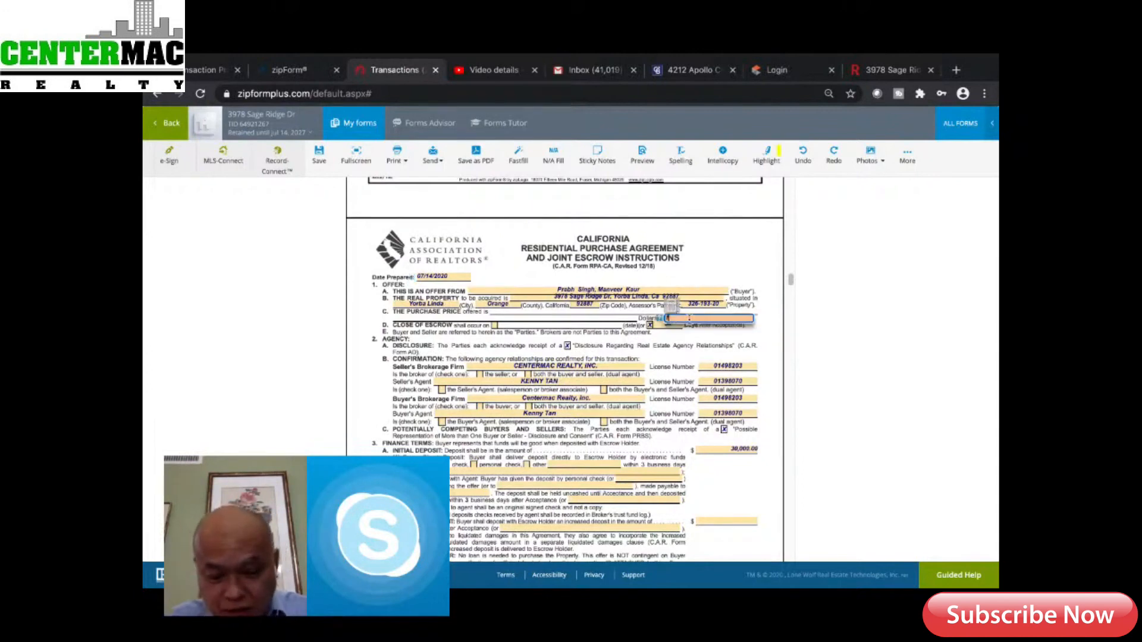
text(650,00)
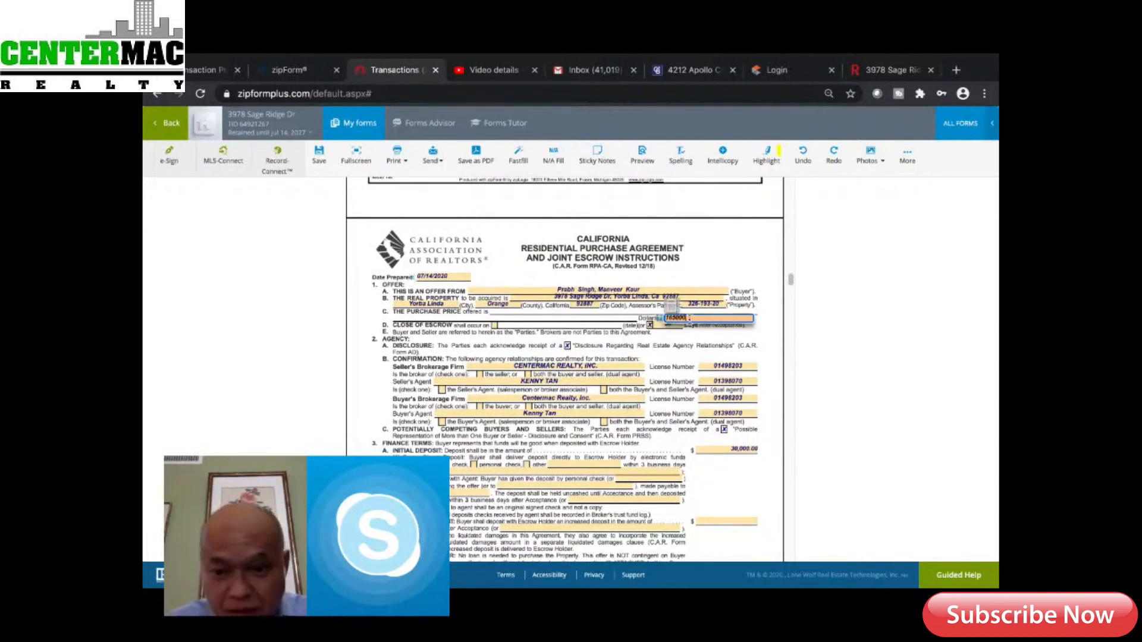
text(0)
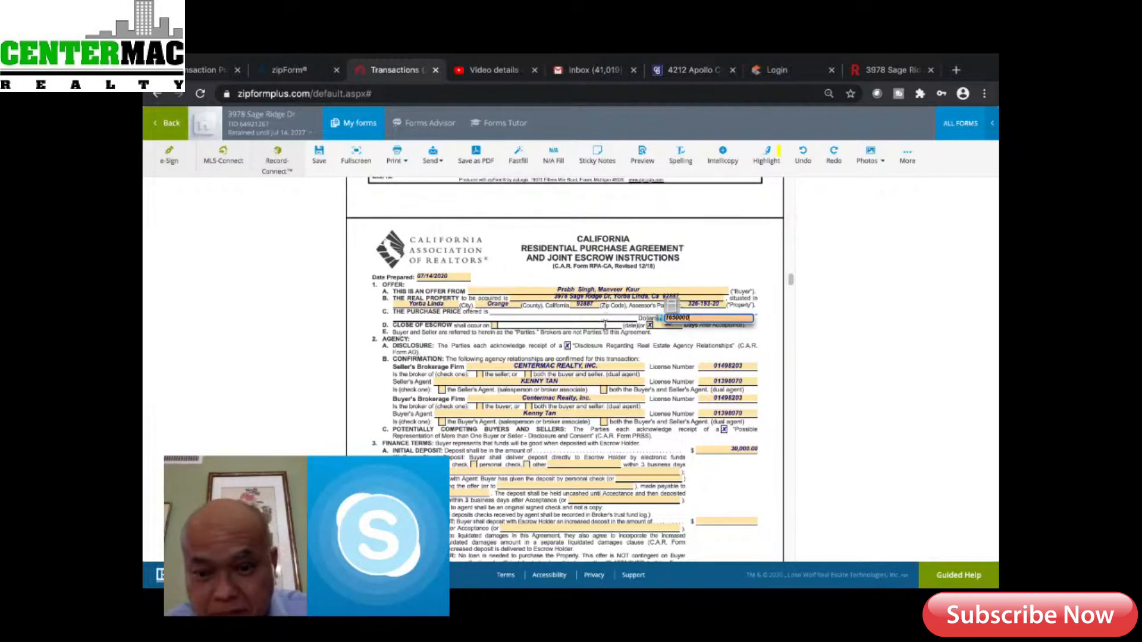
key(Tab)
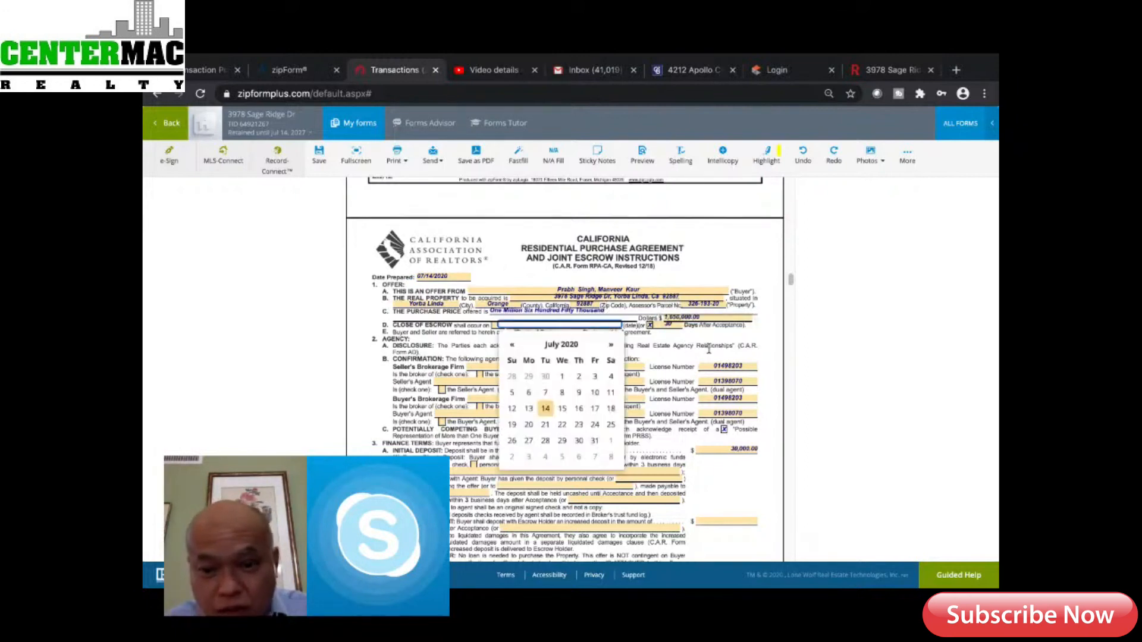
click(757, 442)
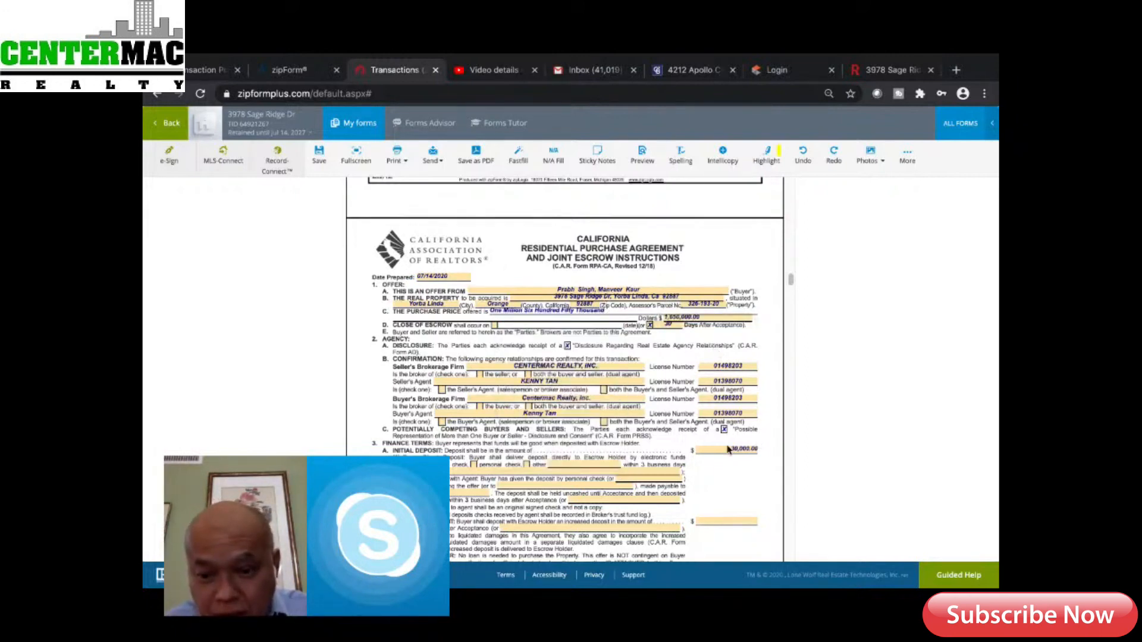
Change the initial deposit amount to $48,000.00
click(731, 451)
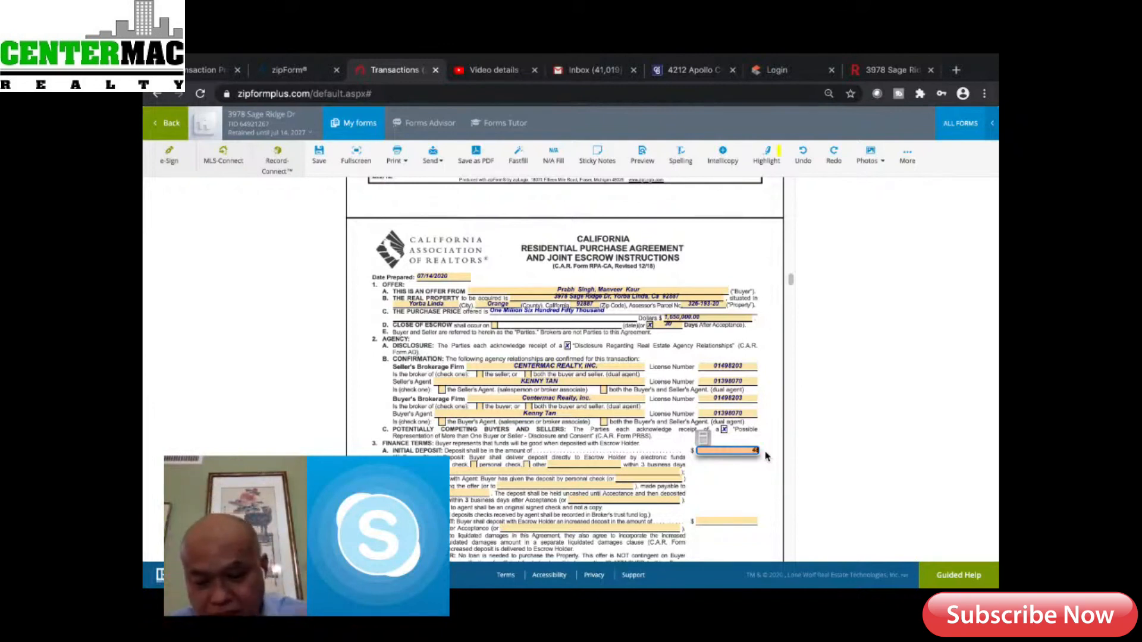
text(000)
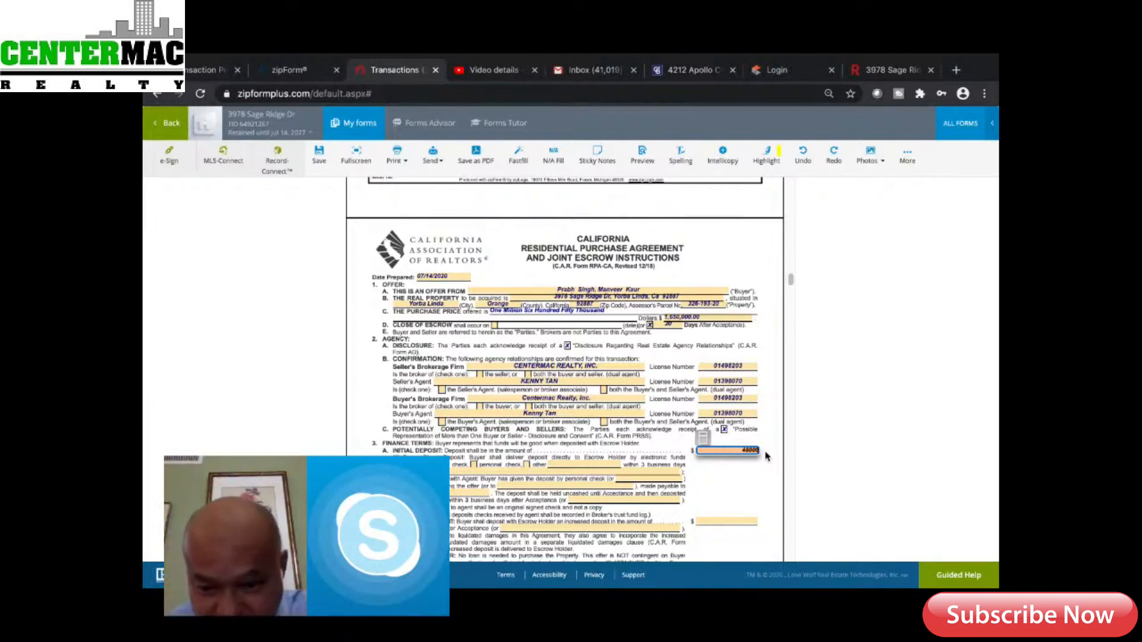
click(743, 495)
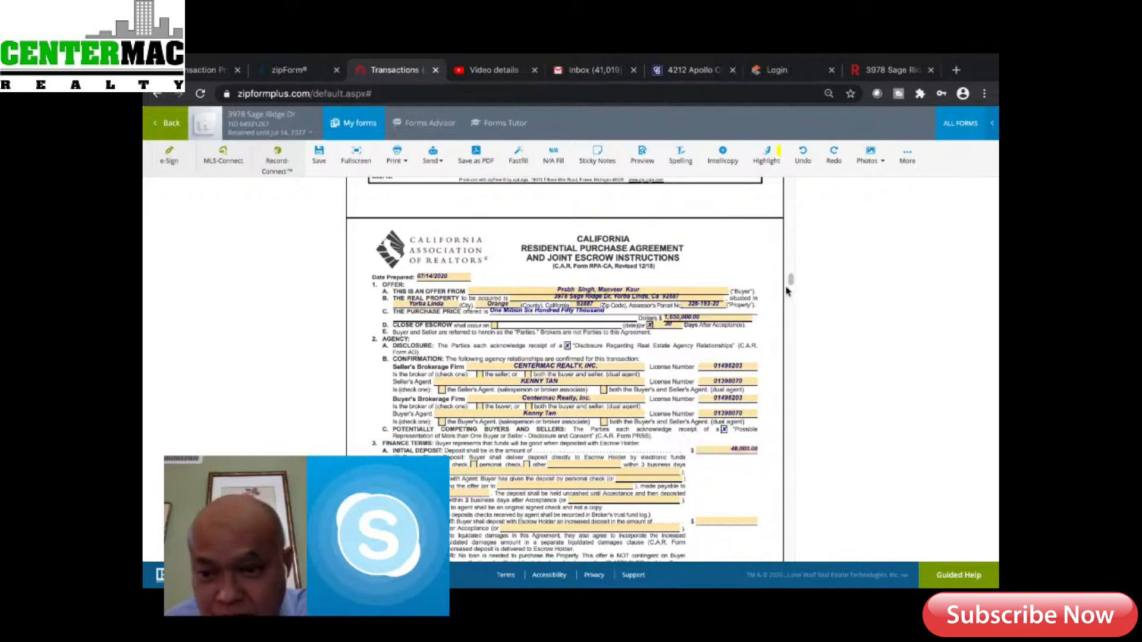
drag(791, 280, 790, 291)
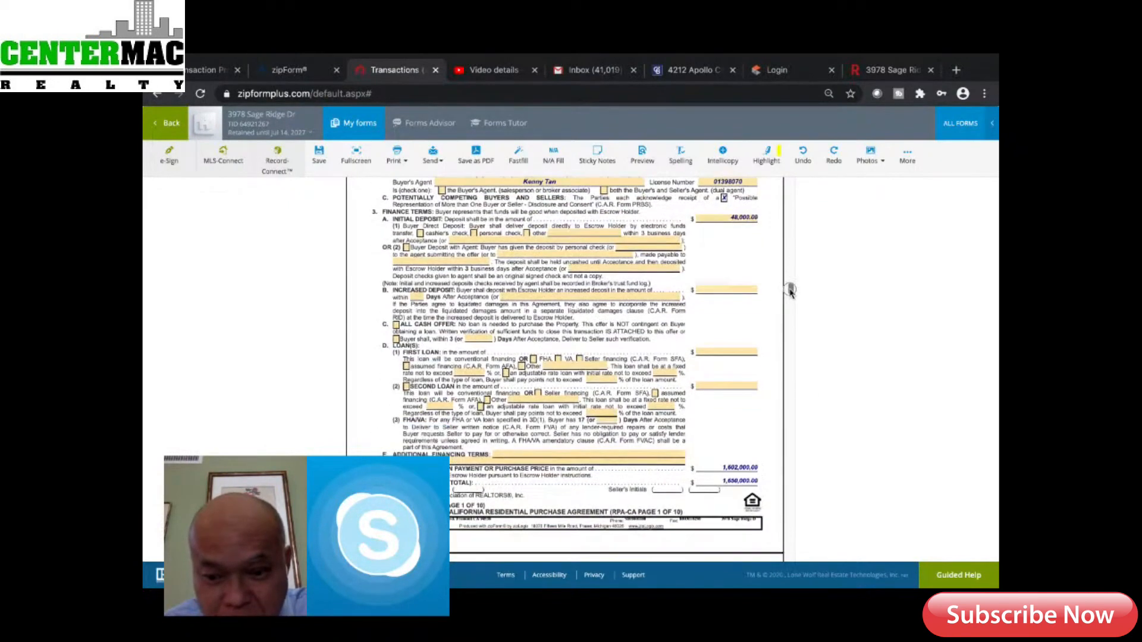